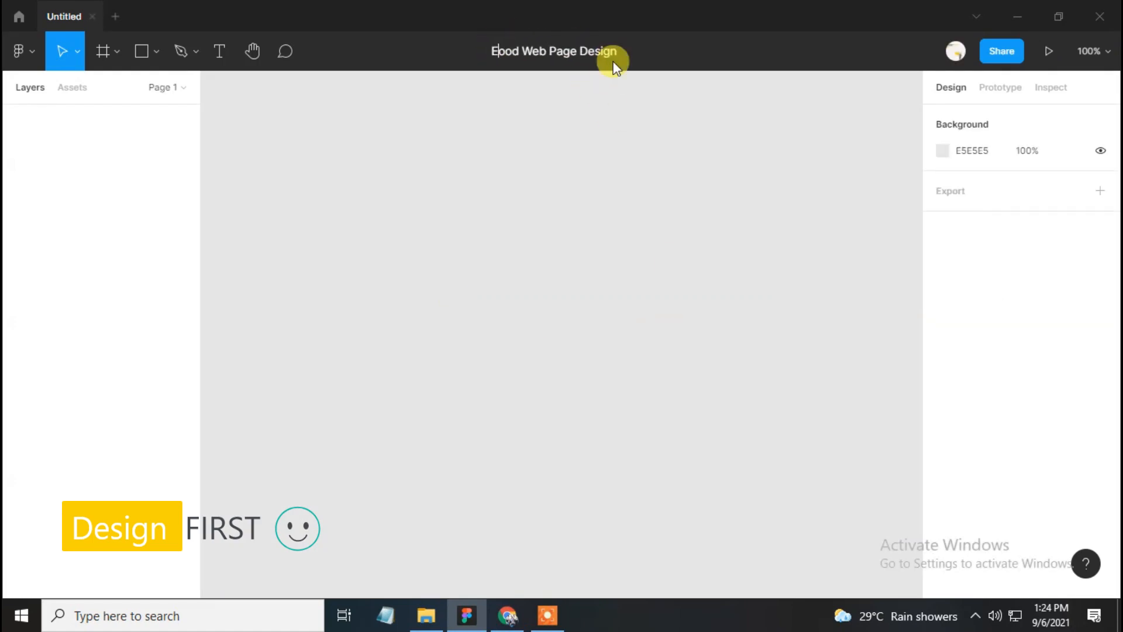
Name the file E-Food Web Page Design and add a 1440 × 900 MacBook Pro frame to the canvas
text(-F)
key(Return)
click(102, 54)
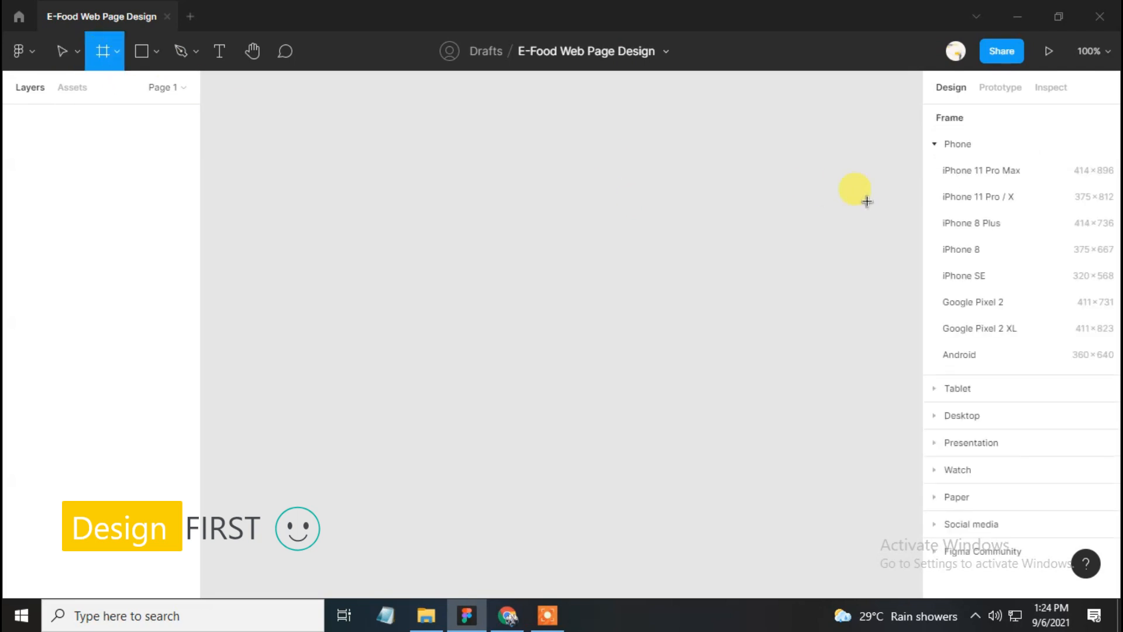
click(940, 415)
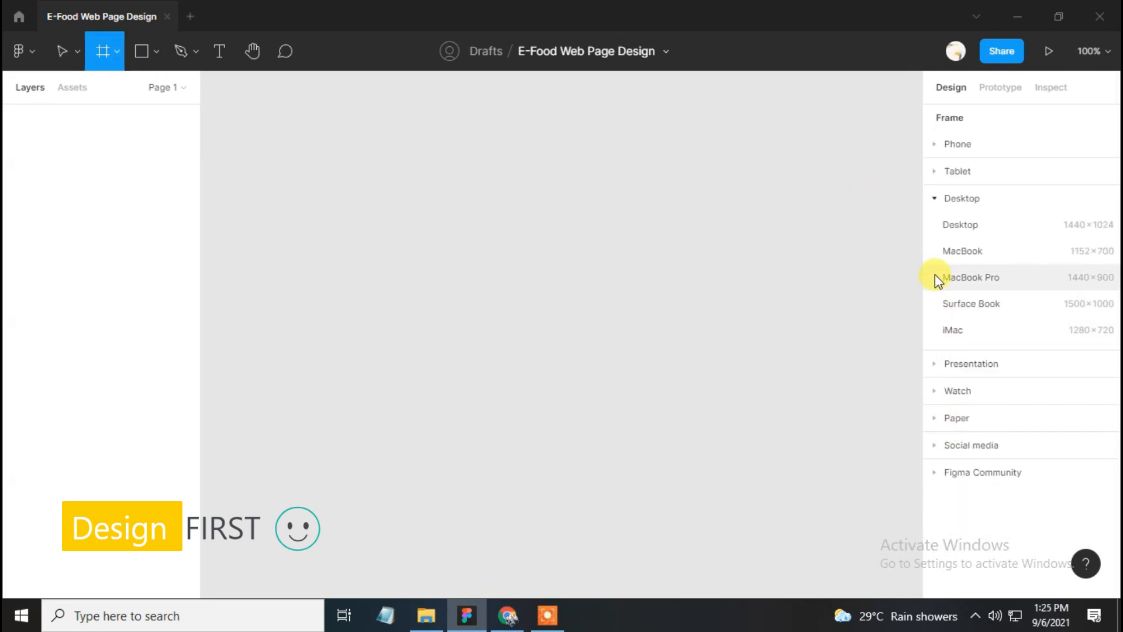
click(985, 279)
Change the frame's fill to a radial gradient and position it so its centre sits in the frame's lower-right area
click(943, 476)
click(755, 167)
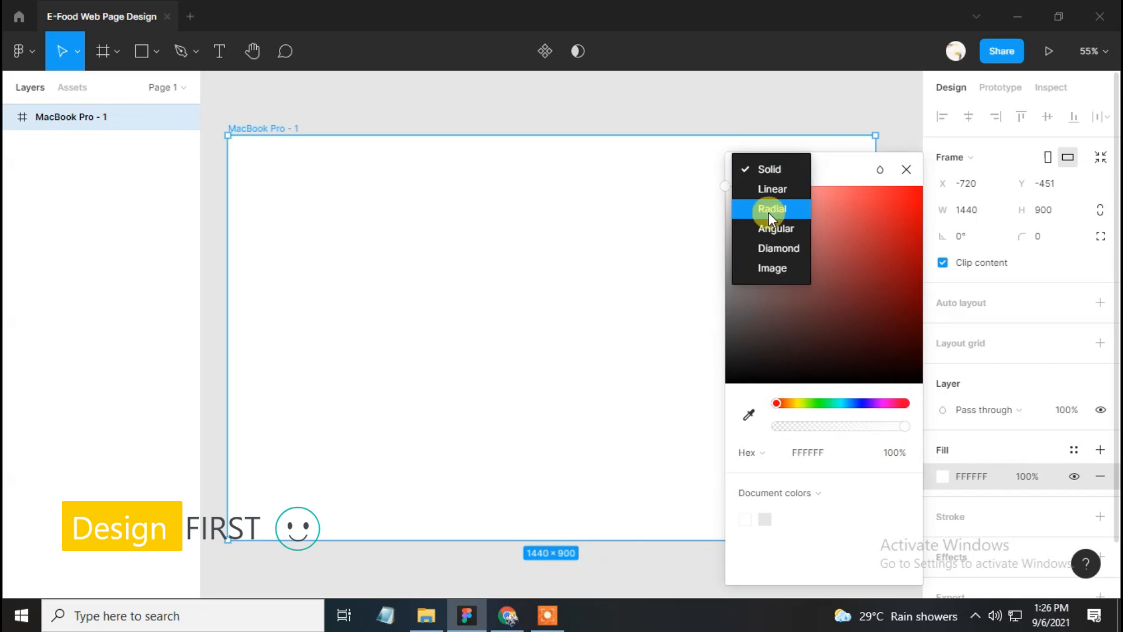
click(765, 211)
scroll(458, 210, down, 5)
click(524, 352)
drag(524, 352, 517, 372)
drag(500, 371, 649, 368)
drag(500, 278, 546, 306)
Set the gradient's outer colour stop to EDEFFB at 100% opacity
click(901, 147)
click(814, 452)
text(edeffb)
key(Return)
click(890, 453)
text(100)
key(Return)
scroll(483, 416, down, 1)
drag(482, 416, 506, 453)
scroll(411, 251, up, 4)
drag(394, 301, 367, 274)
Add the logo text EFOOD near the frame's upper-left corner
click(219, 52)
click(315, 224)
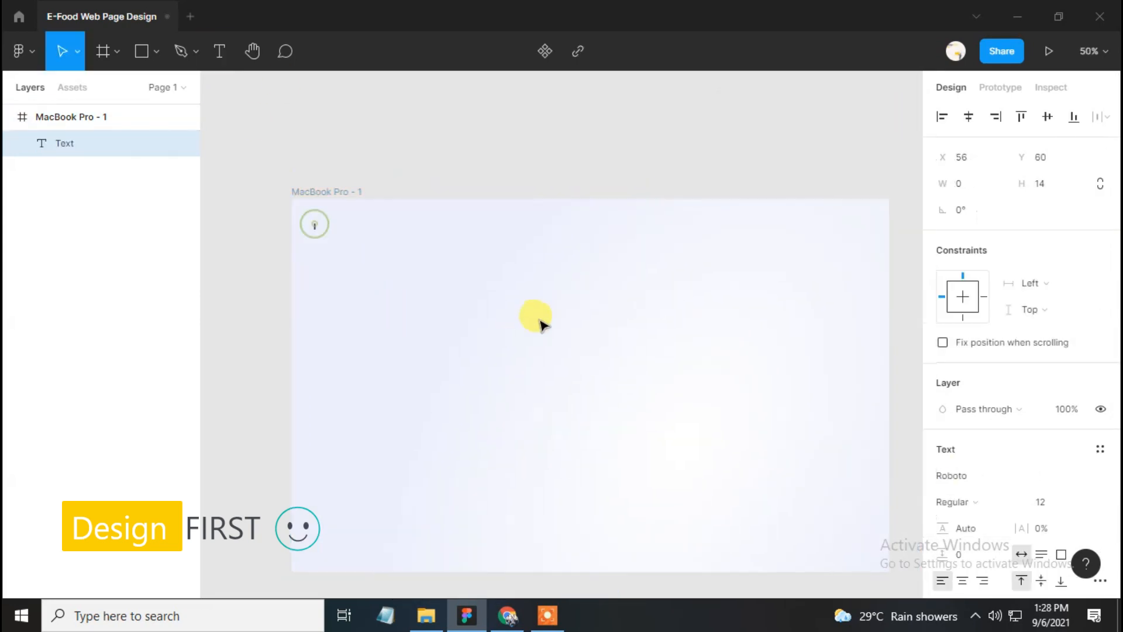
text(EFOOD)
key(Escape)
Change the EFOOD logo text to the Segoe UI font in Bold
scroll(534, 319, up, 5)
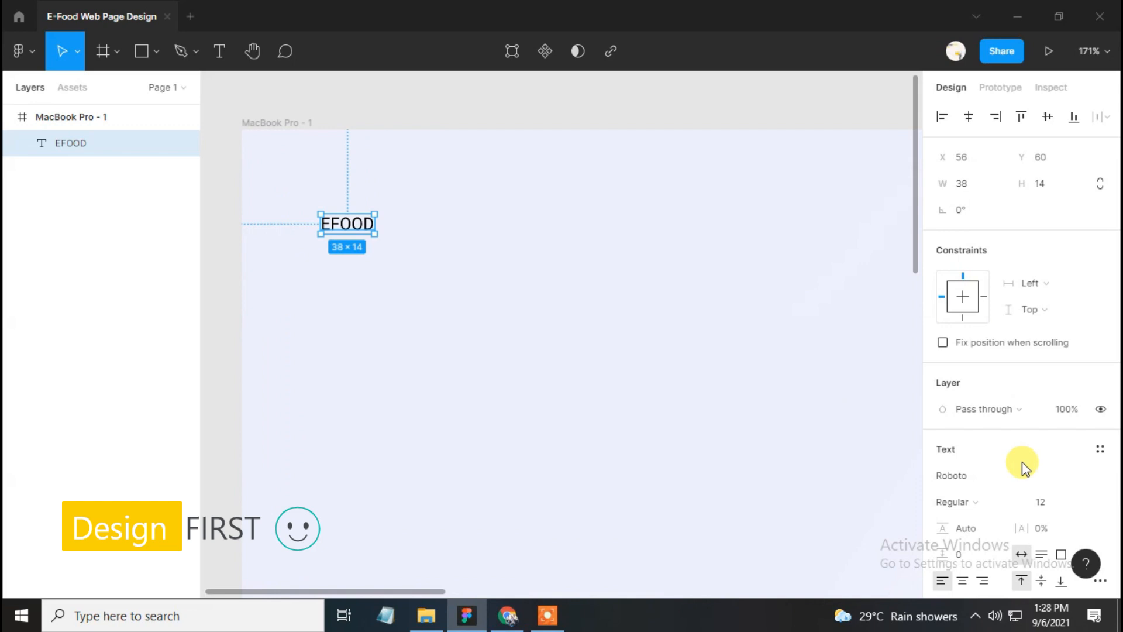
click(984, 478)
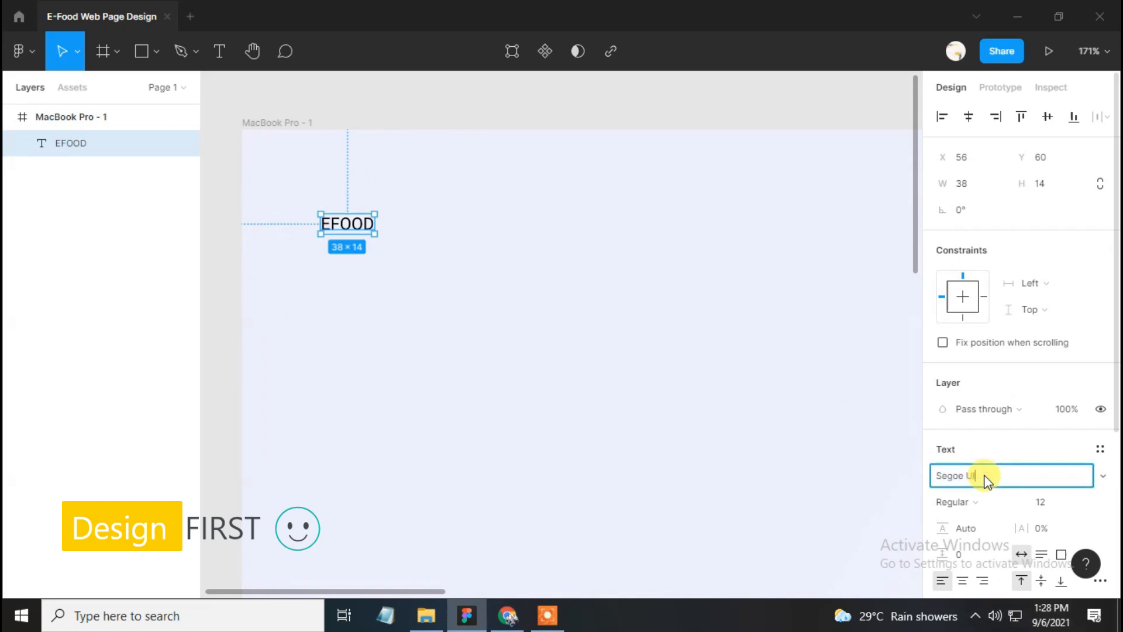
key(Return)
scroll(983, 476, down, 2)
click(971, 420)
click(968, 425)
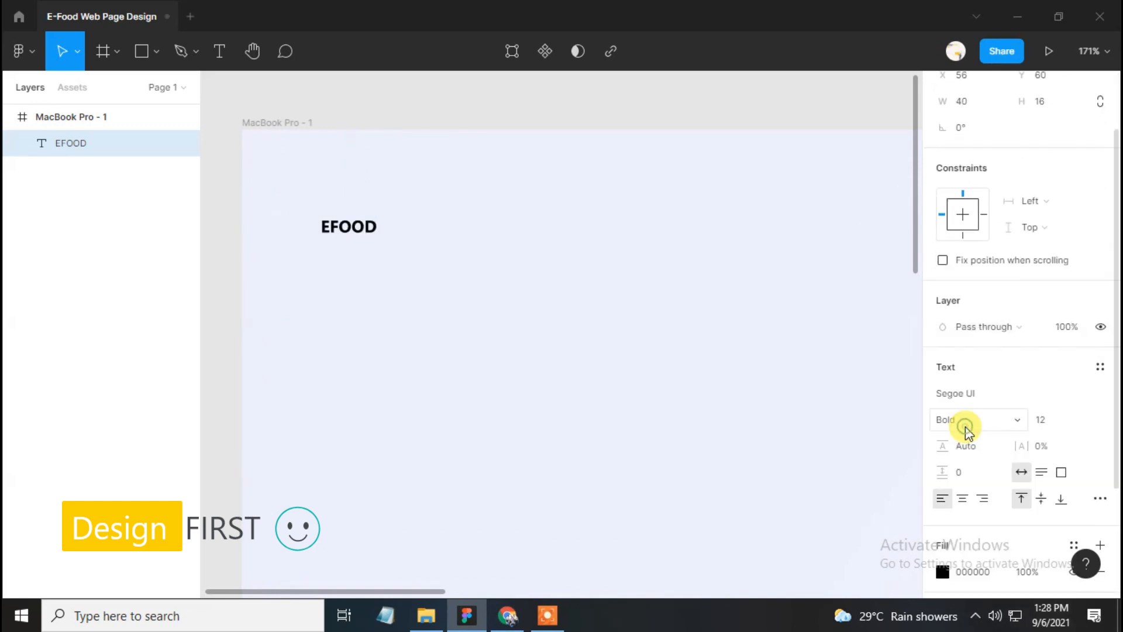
Set the EFOOD logo's font size to 33 and its letter spacing to 9%
click(1056, 422)
text(33)
key(Return)
scroll(519, 300, down, 3)
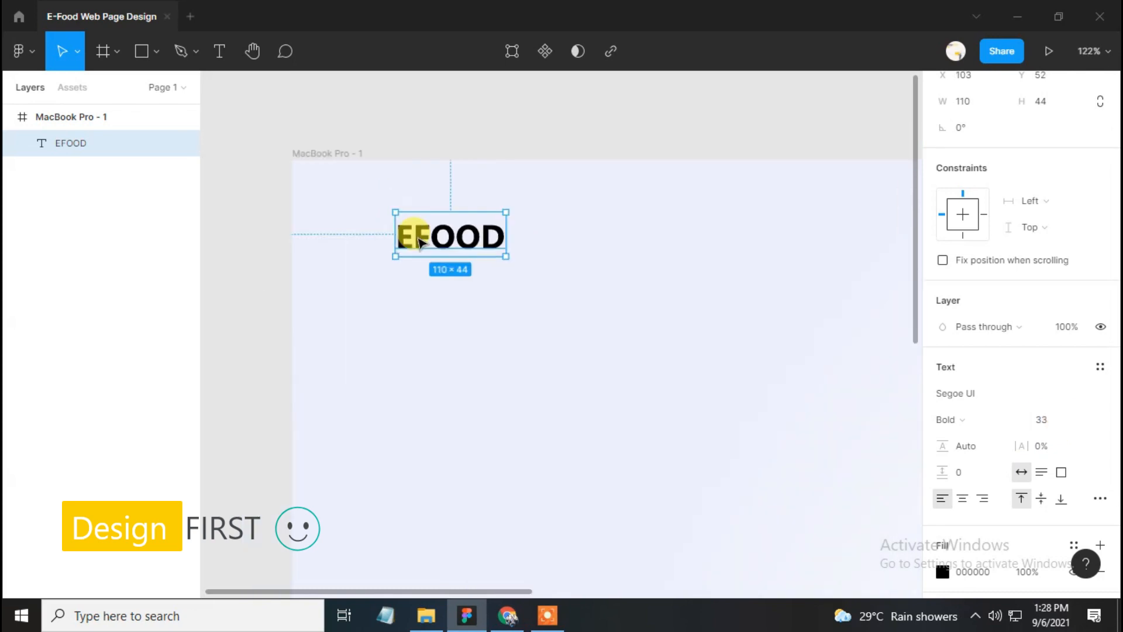
click(1054, 448)
text(9)
key(Return)
Colour only the letter E of the EFOOD logo with hex DE7555
scroll(474, 286, up, 1)
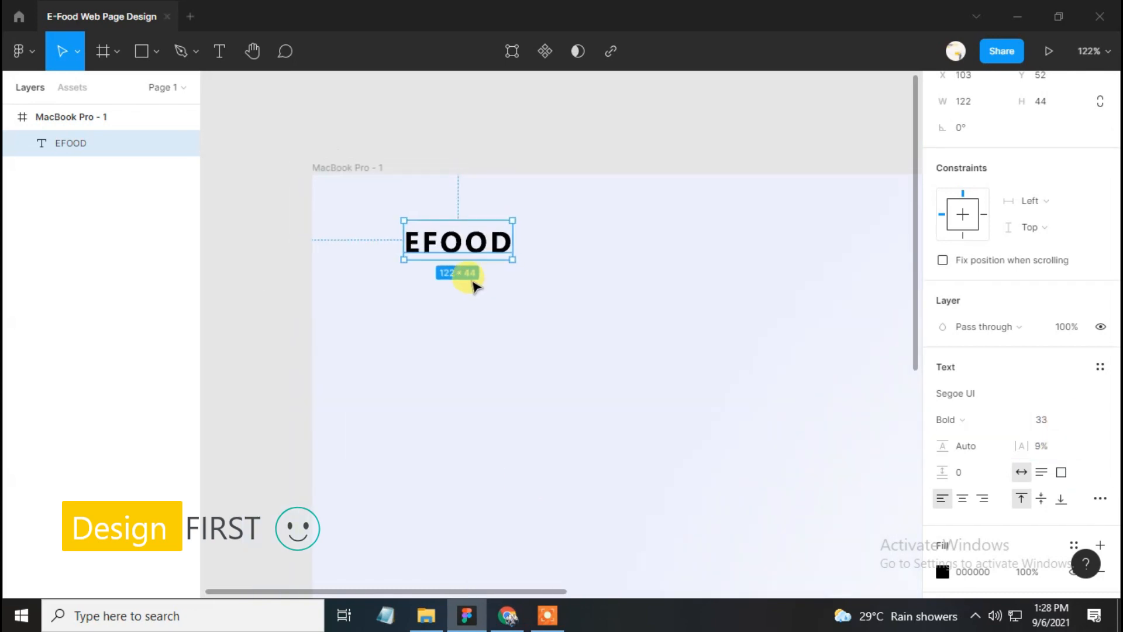
double_click(423, 250)
drag(421, 243, 388, 244)
scroll(994, 473, down, 3)
click(940, 414)
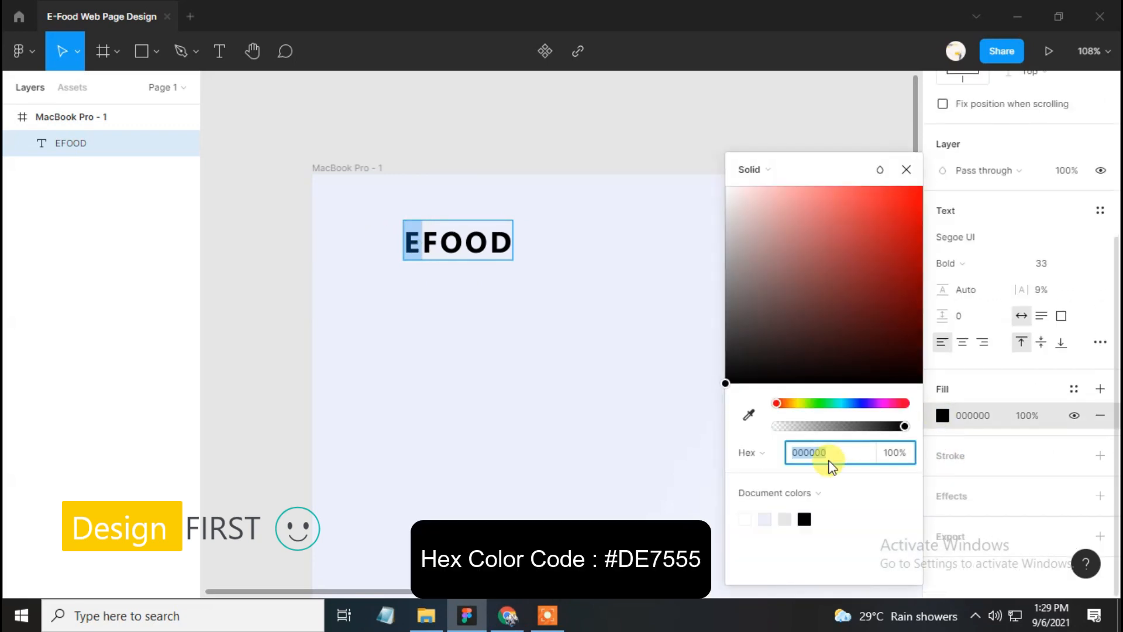
text(de7555)
key(Return)
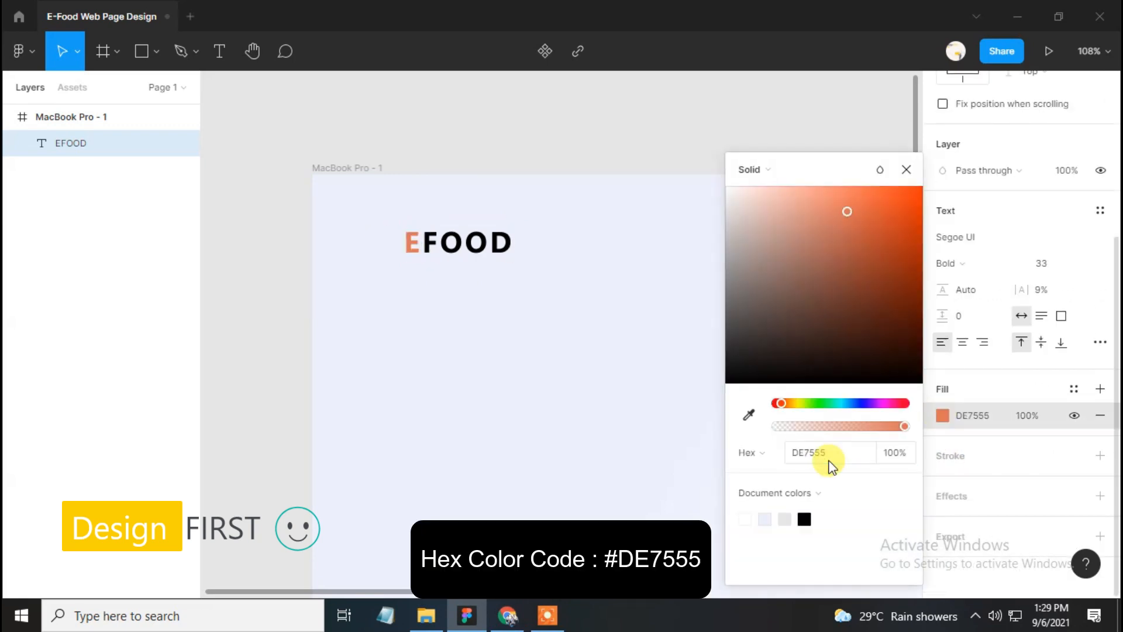
Colour the remaining letters FOOD of the logo with hex 343549
drag(422, 241, 772, 415)
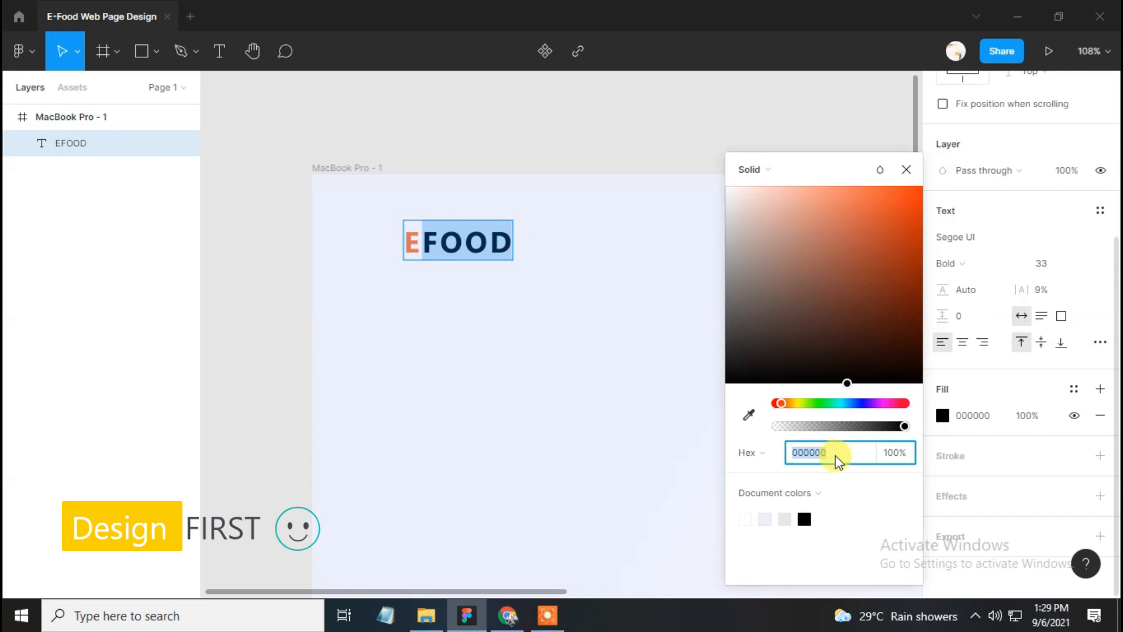
text(343549)
key(Return)
click(421, 303)
scroll(445, 285, down, 1)
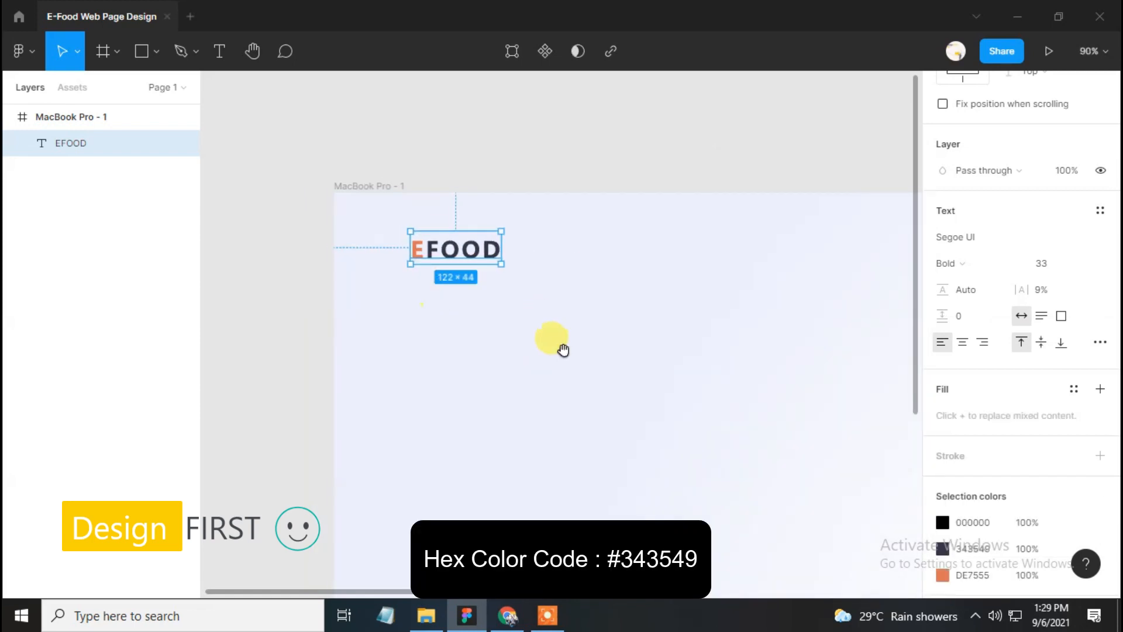
scroll(380, 293, down, 3)
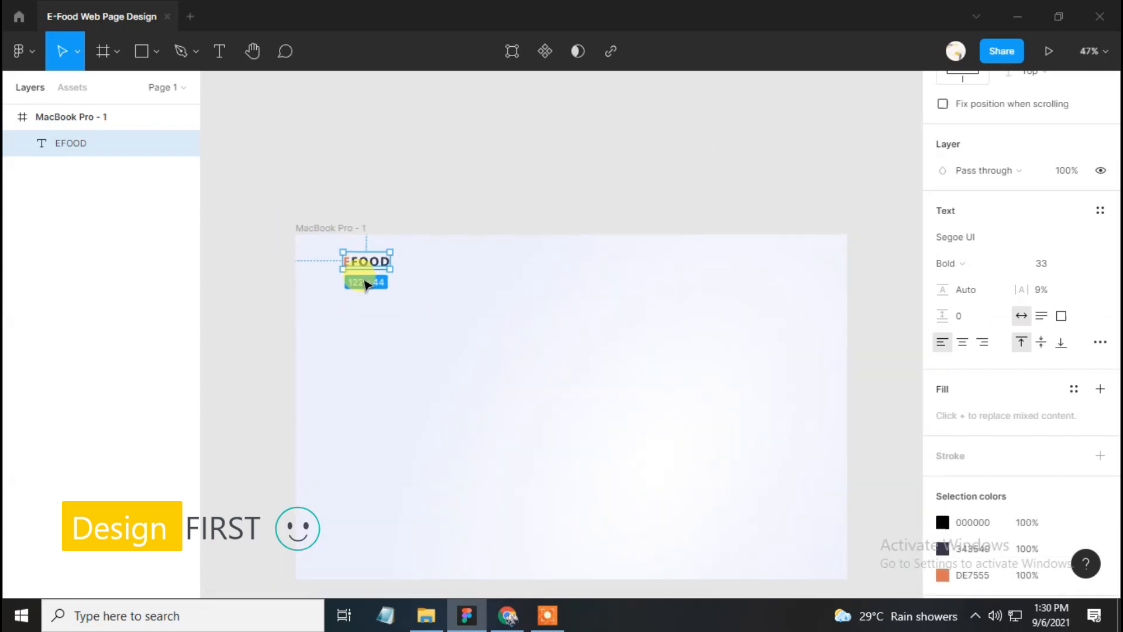
click(481, 364)
Add a Home text link in the header's right half and move it level with the EFOOD logo
scroll(631, 386, down, 1)
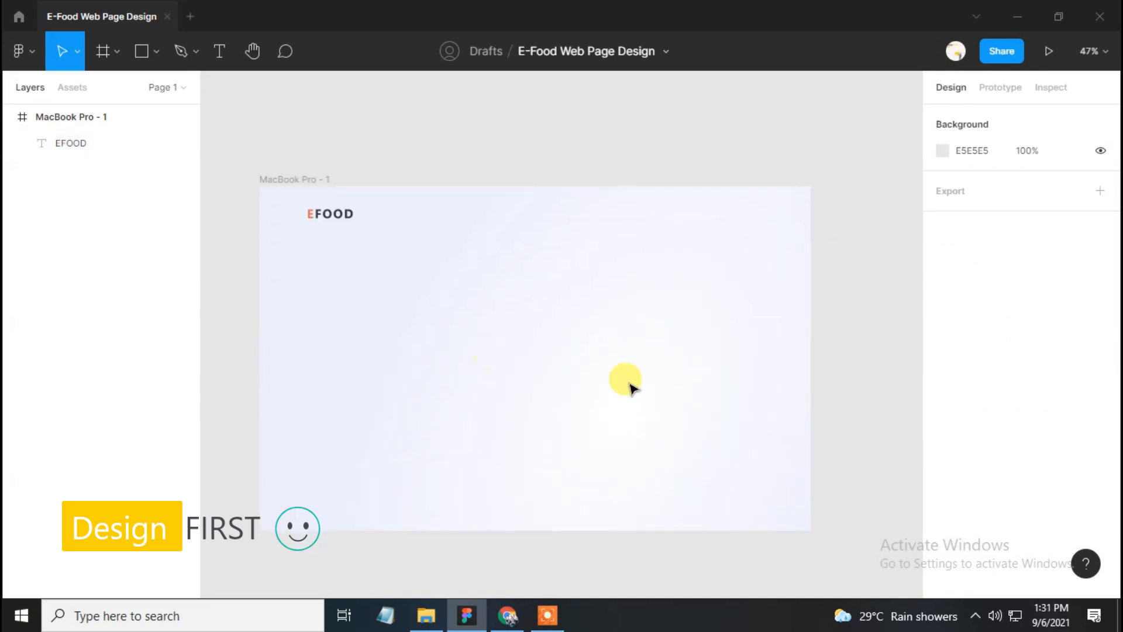
click(586, 222)
key(Escape)
scroll(626, 233, up, 2)
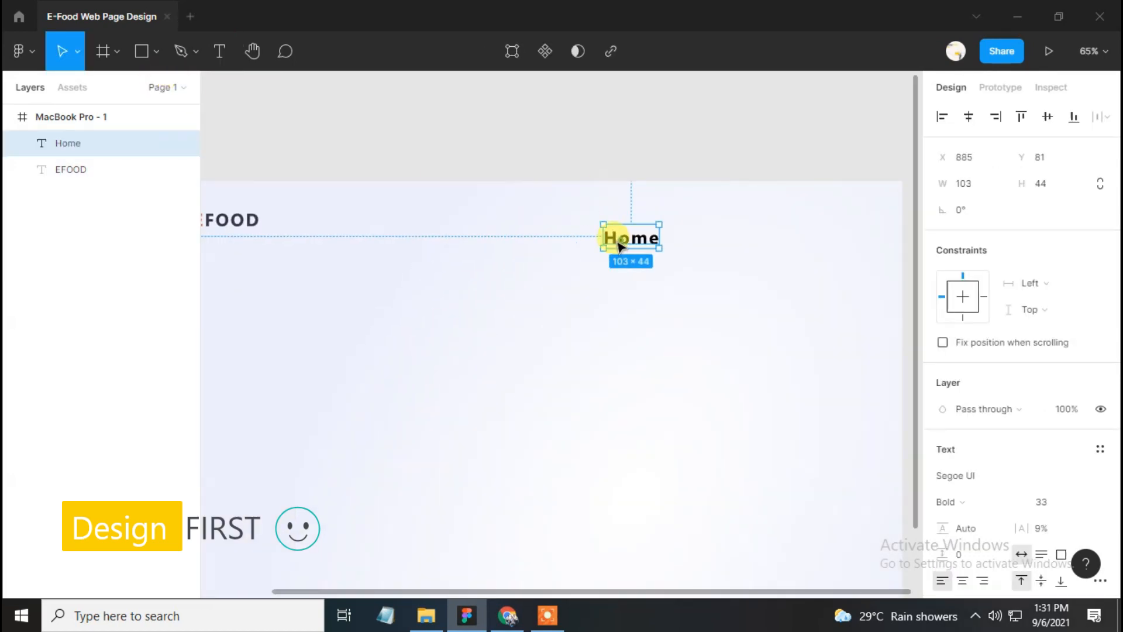
drag(625, 233, 590, 219)
Set the Home link's font to Roboto at size 18 and realign it with the logo
scroll(1020, 416, down, 2)
click(993, 399)
key(Return)
text(18)
key(Return)
drag(574, 214, 577, 216)
Colour the Home link DE7555 and move it closer to the logo, in line with it
scroll(952, 477, down, 3)
click(942, 416)
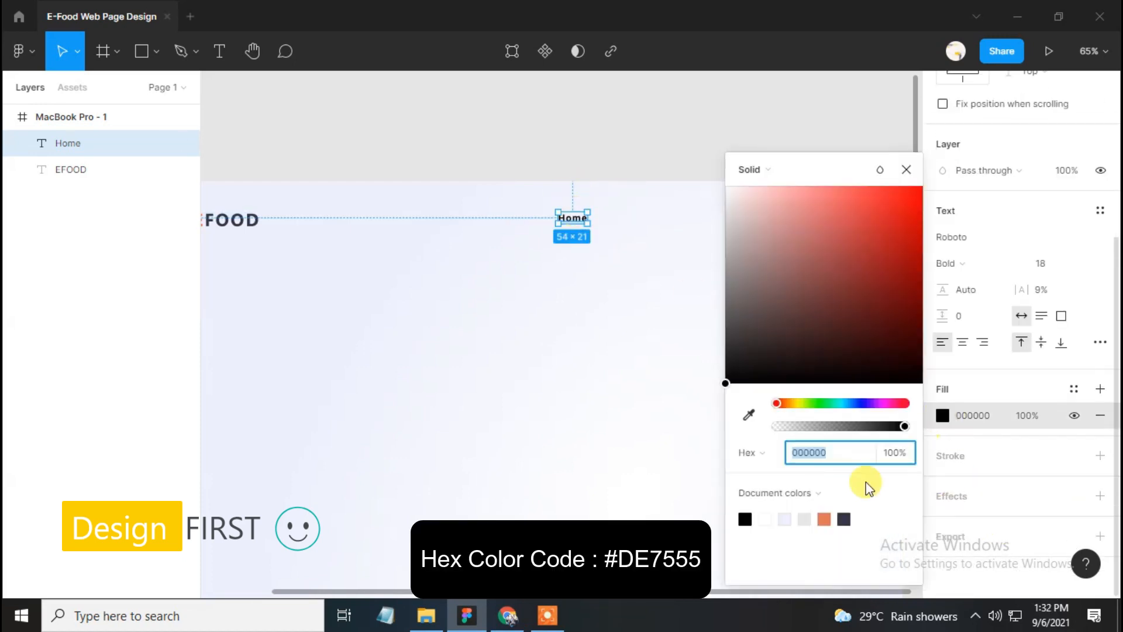
click(824, 518)
click(906, 169)
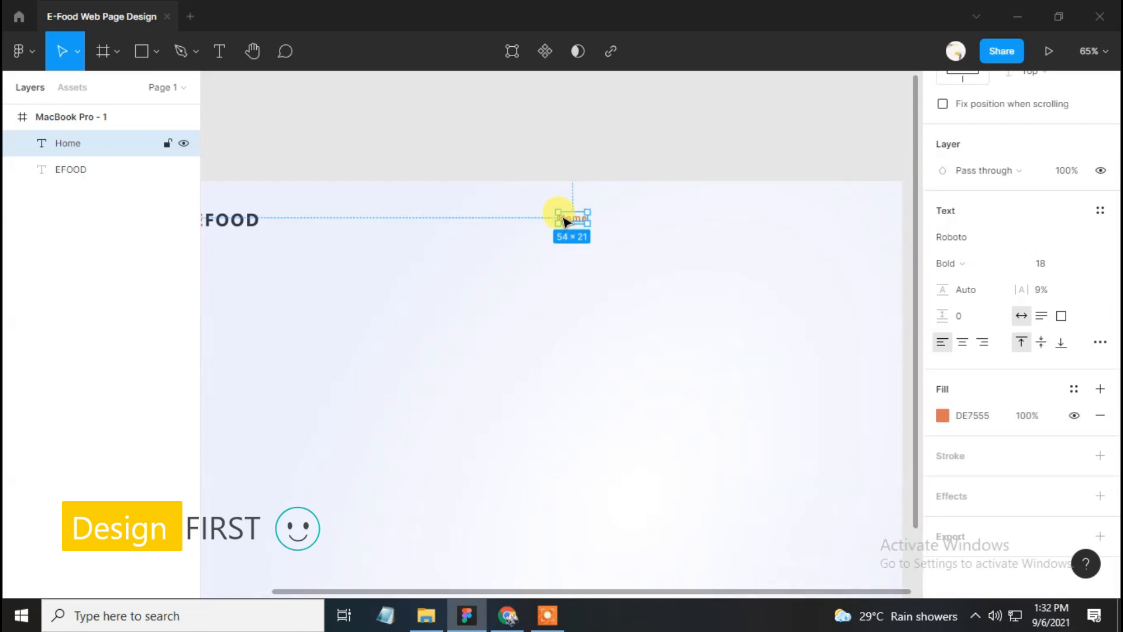
drag(559, 225, 514, 215)
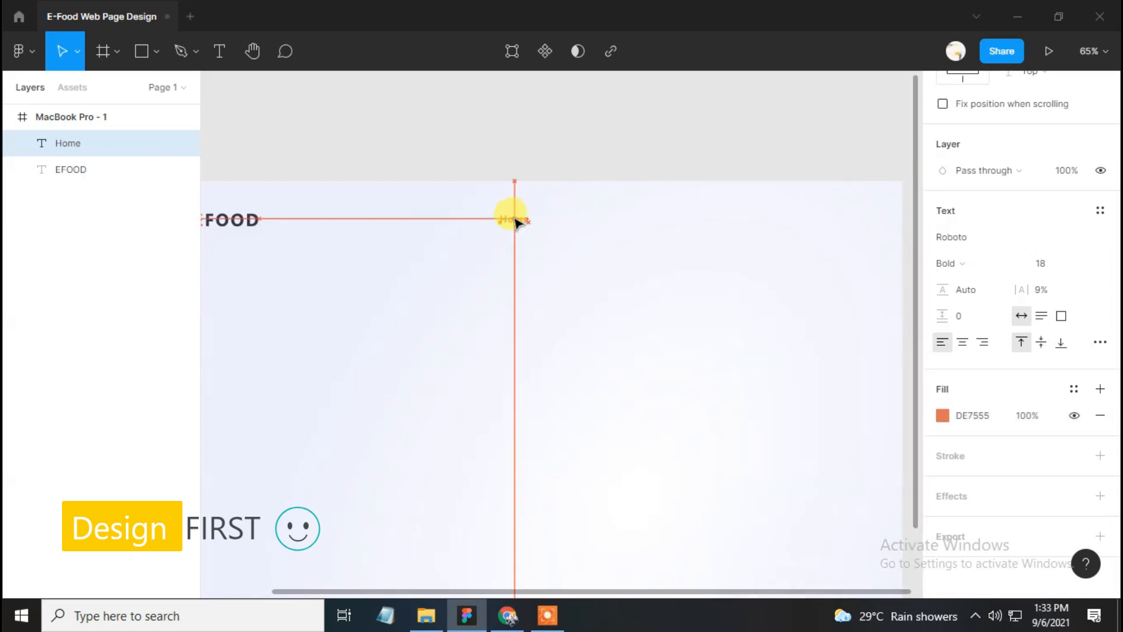
Add a Services text link in the header after Home
key(shift+1)
key(t)
click(585, 237)
text(Services)
key(Escape)
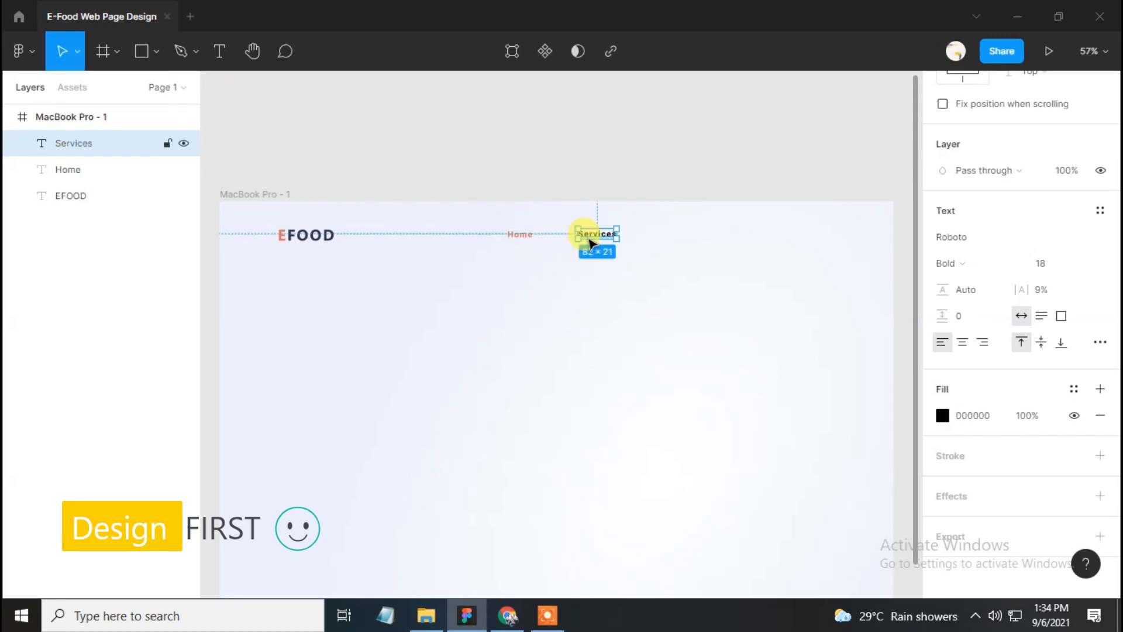
Add the text links Top Cities and Contact in the header after Services
click(218, 53)
click(658, 236)
text(Top Cities)
key(Escape)
key(t)
click(803, 245)
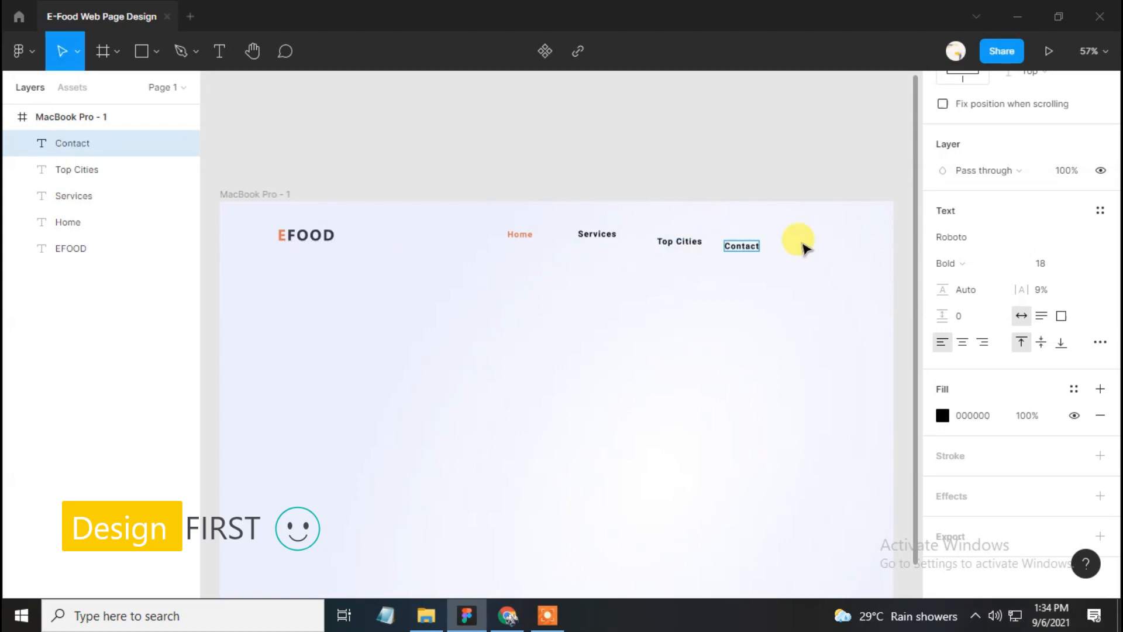
Align the Home, Services, Top Cities and Contact links on their vertical centres
scroll(760, 246, up, 1)
drag(749, 248, 748, 232)
shift+click(679, 242)
shift+click(597, 236)
shift+click(514, 236)
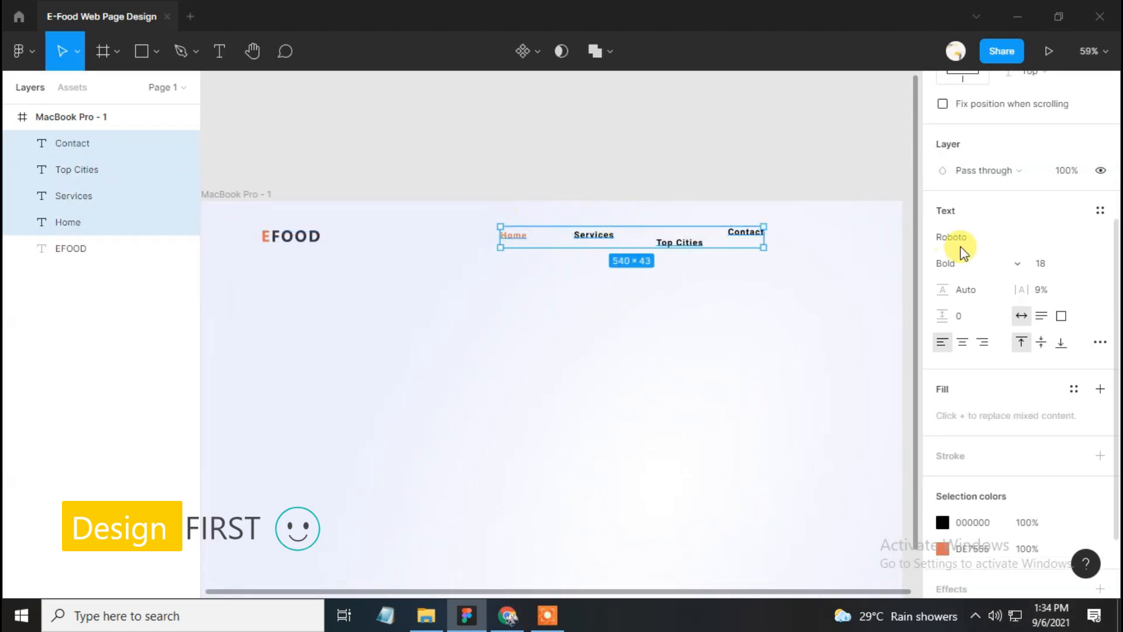
scroll(964, 252, up, 5)
click(1047, 117)
key(Escape)
Set the font weight of the Services, Top Cities and Contact links to Medium
click(592, 237)
shift+click(678, 237)
shift+click(744, 237)
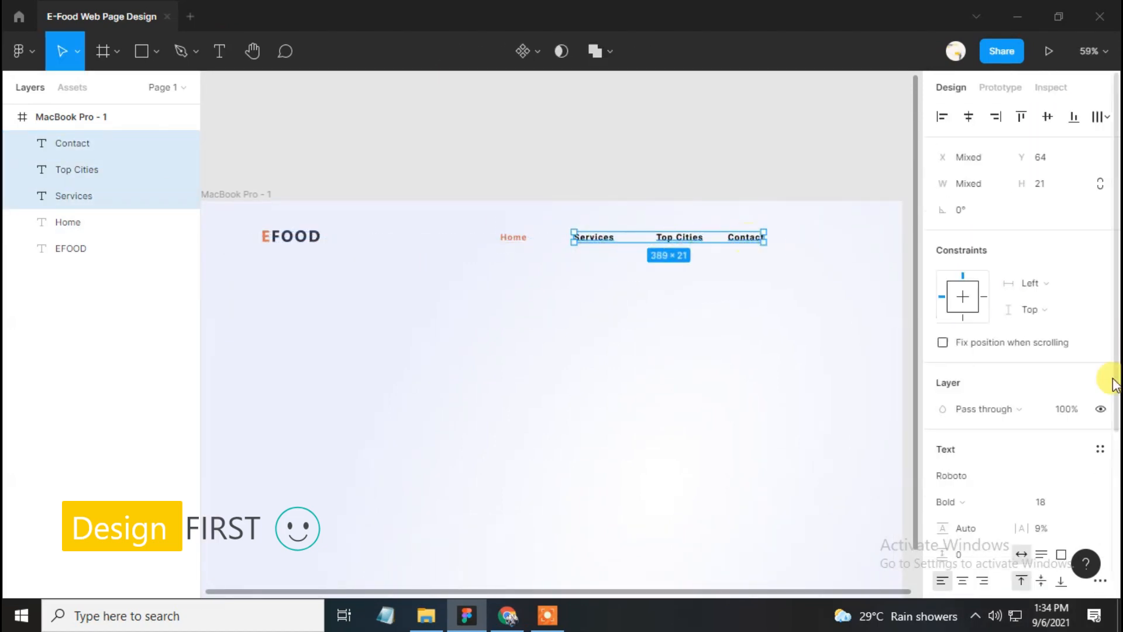
scroll(967, 421, down, 2)
click(967, 420)
click(973, 395)
Colour the Services, Top Cities and Contact links 474747 and set their letter spacing to 0%
scroll(973, 380, down, 3)
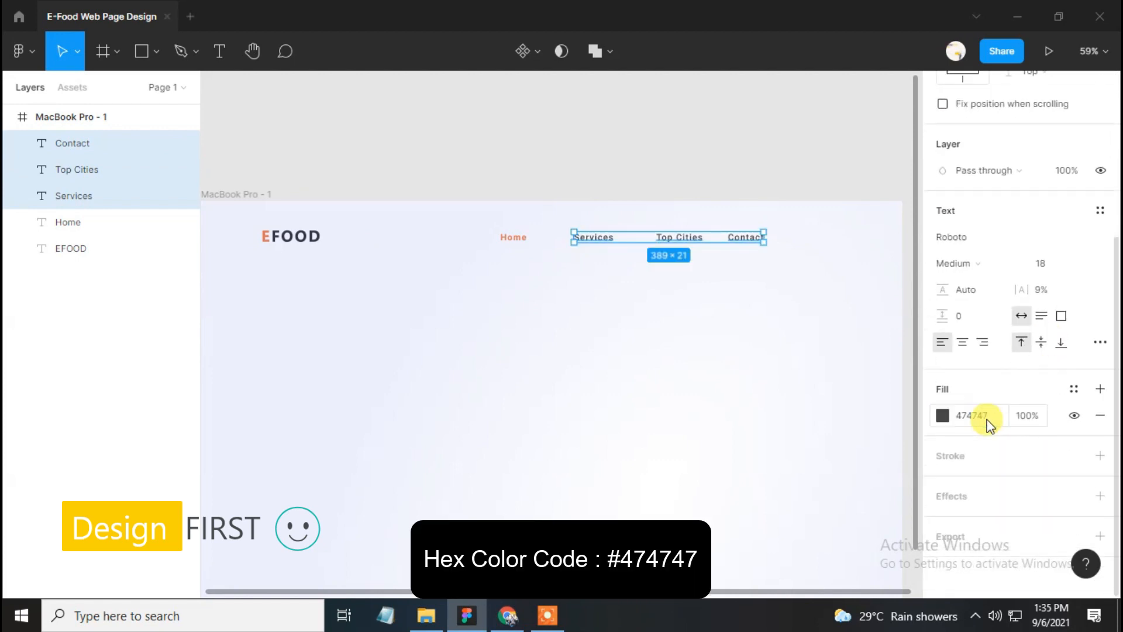
click(1068, 288)
text(0)
key(Return)
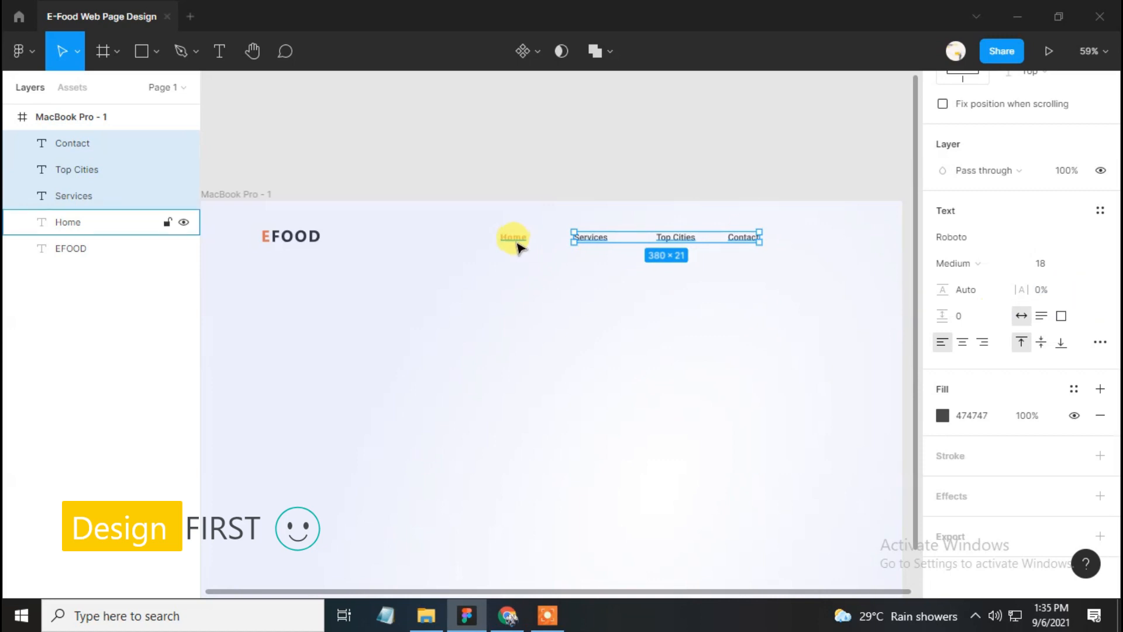
Move Services, Top Cities and Contact closer to Home, spacing the four links evenly at about 62 px
click(513, 237)
drag(591, 237, 571, 238)
drag(671, 237, 637, 240)
drag(743, 238, 702, 240)
click(489, 454)
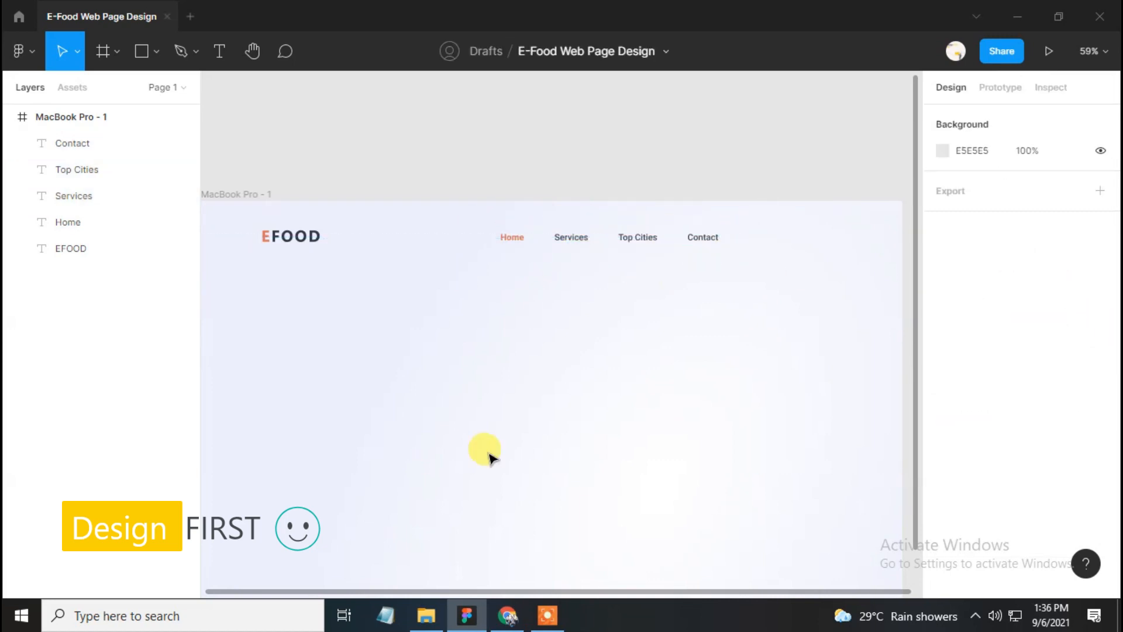
scroll(489, 454, down, 1)
drag(484, 223, 620, 249)
click(696, 363)
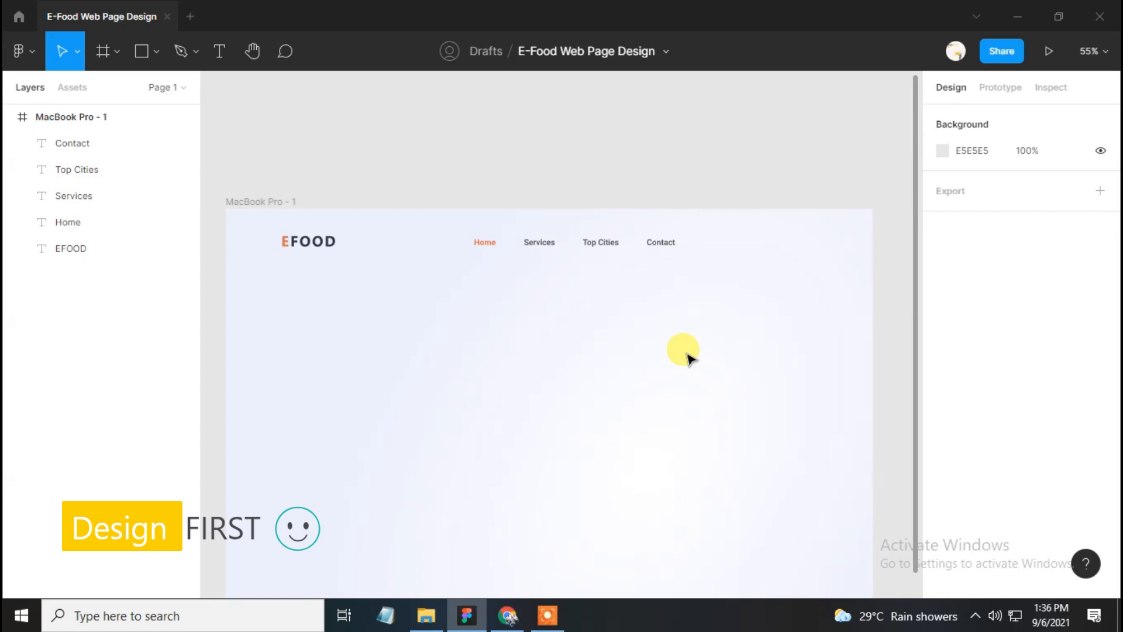
Import the Star, Search Icon, Delivery Man Vector and Cart Icon graphics from File Explorer onto the canvas
click(424, 621)
drag(738, 337, 440, 218)
scroll(409, 166, down, 3)
click(622, 298)
Move the search icon into the header about 62 px after Contact, and place the cart icon beside it
scroll(622, 299, up, 5)
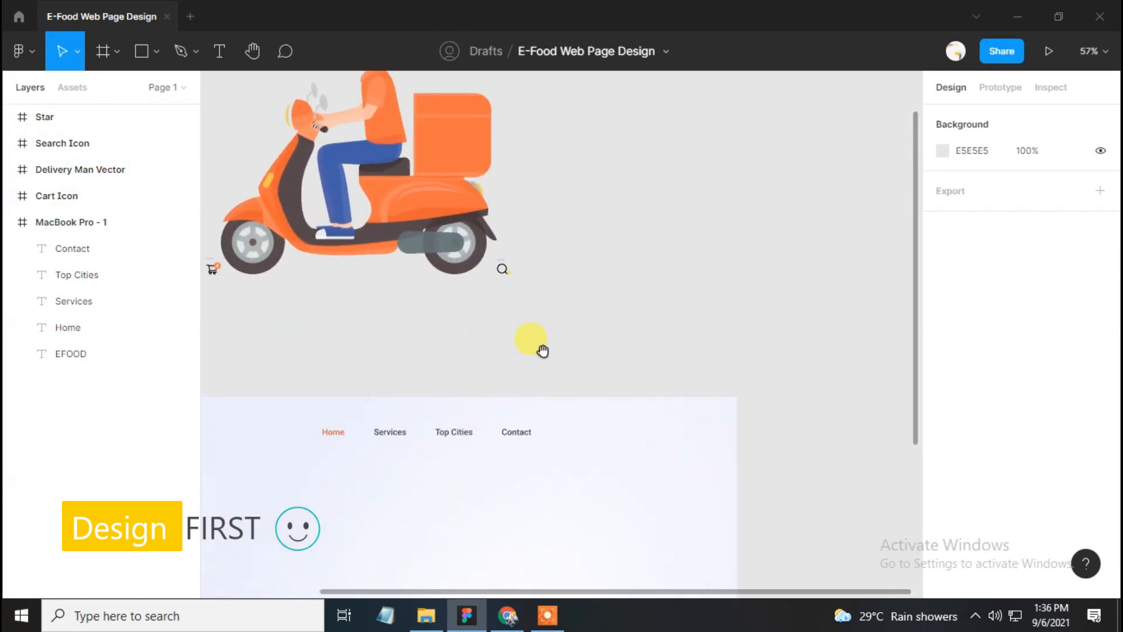
click(559, 229)
drag(614, 399, 619, 388)
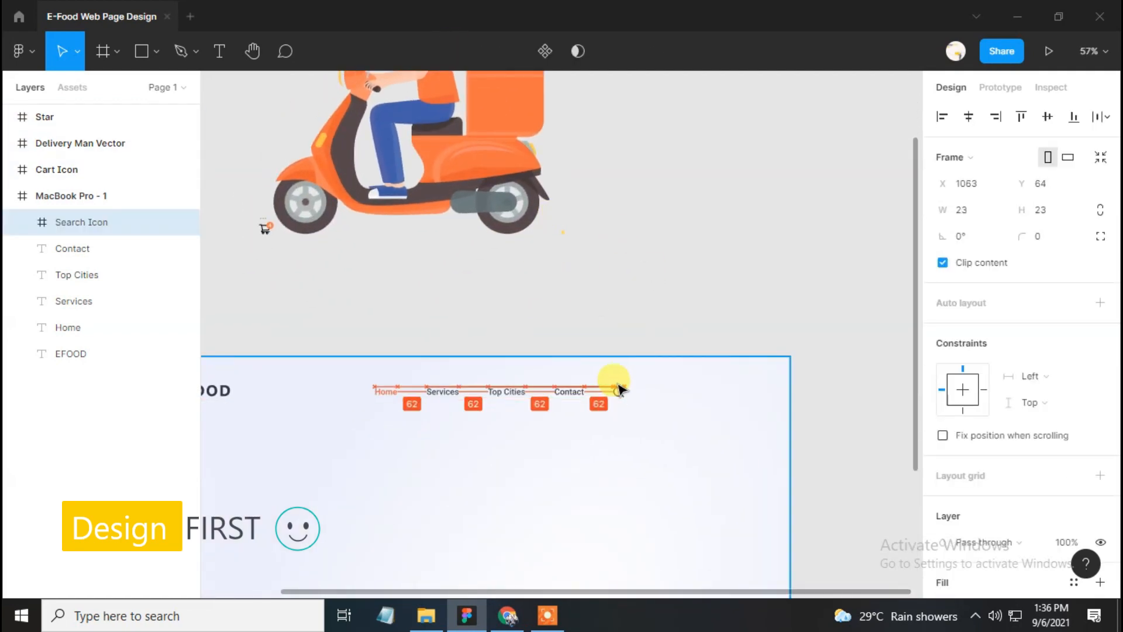
click(175, 171)
drag(266, 229, 654, 392)
Align the search and cart icons on their vertical centres and shift the cart to about 60 px from the search icon
drag(656, 428, 548, 273)
scroll(626, 327, up, 4)
click(1047, 118)
key(shift+Right)
click(655, 304)
drag(655, 304, 666, 306)
click(569, 386)
Align the logo, all four links and both icons of the header on their vertical centres
scroll(562, 389, down, 1)
drag(624, 337, 441, 233)
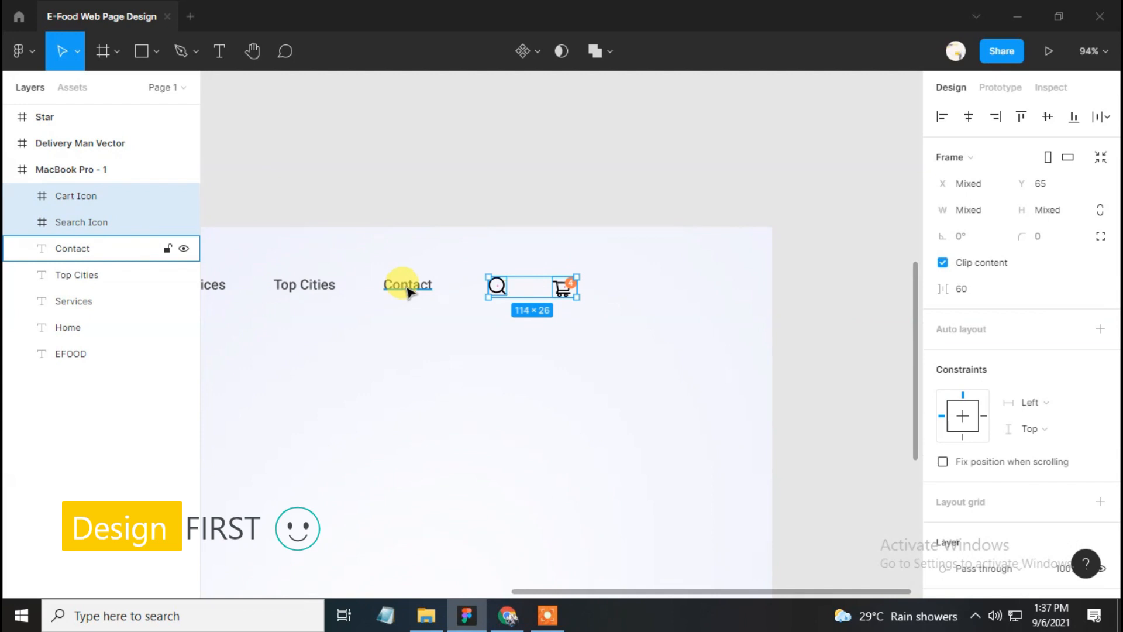
shift+click(408, 286)
scroll(371, 246, left, 3)
shift+click(464, 282)
shift+click(359, 282)
shift+click(268, 281)
scroll(558, 292, down, 5)
shift+click(278, 292)
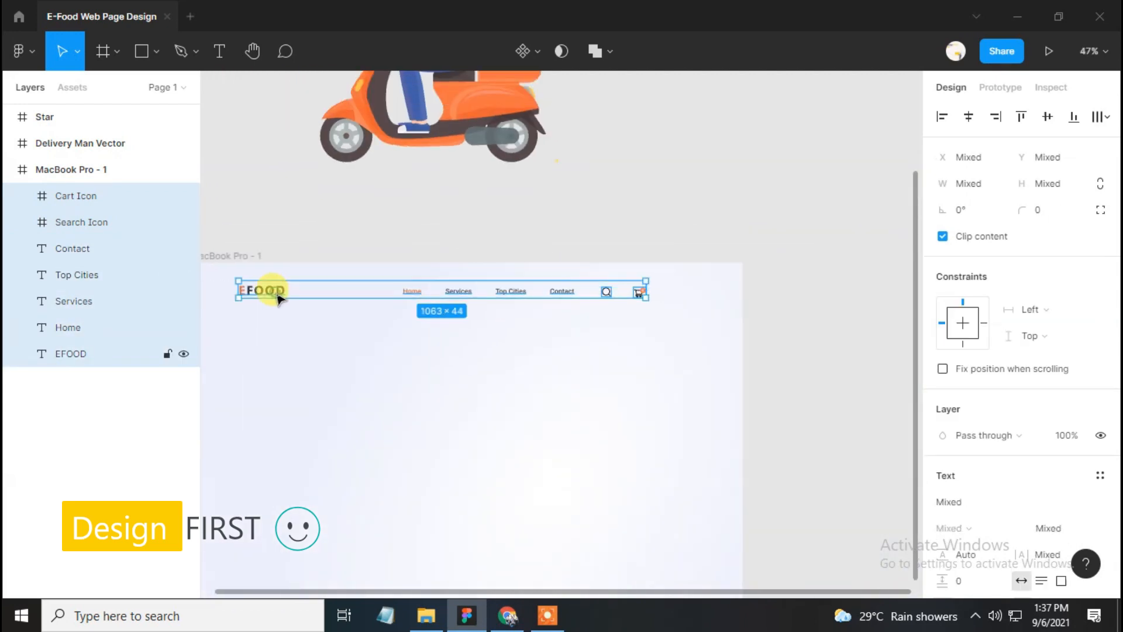
click(1046, 120)
click(665, 333)
Draw a button rectangle about 126 × 52 in the header after the cart icon
drag(694, 321, 616, 296)
scroll(584, 281, up, 1)
click(150, 51)
click(117, 90)
mouse_move(576, 250)
mouse_down()
mouse_move(671, 287)
mouse_move(629, 277)
mouse_up()
Round the header button rectangle's corners to a radius of 6
scroll(617, 286, up, 3)
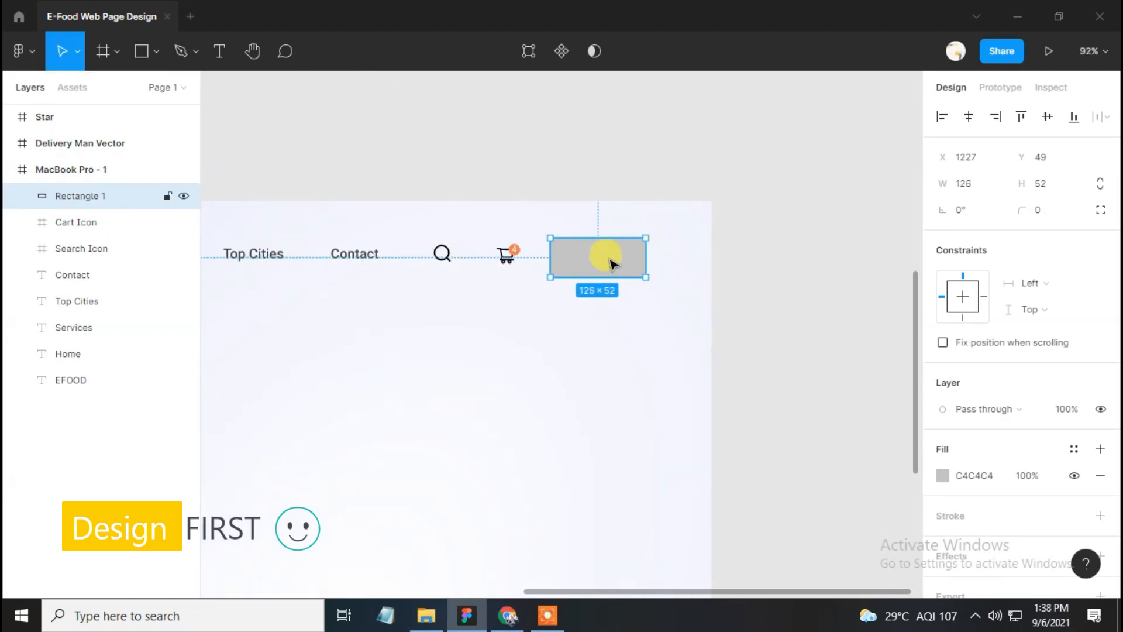
scroll(609, 259, up, 3)
drag(589, 337, 605, 374)
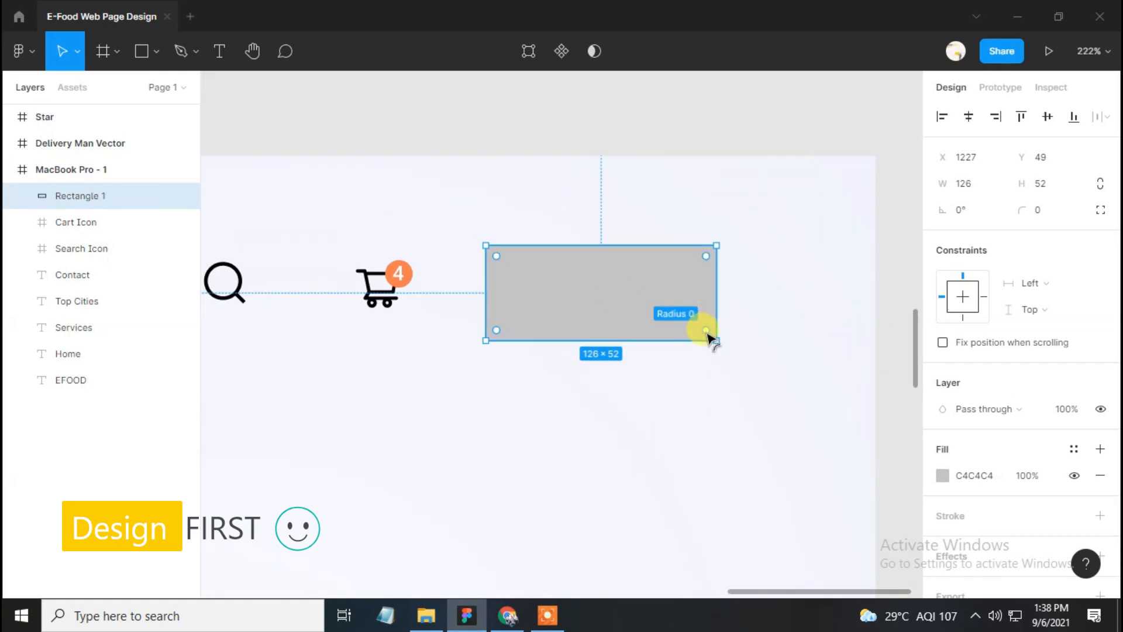
Fill the button rectangle with the orange FE7C4B sampled from the cart icon's badge
scroll(942, 414, down, 1)
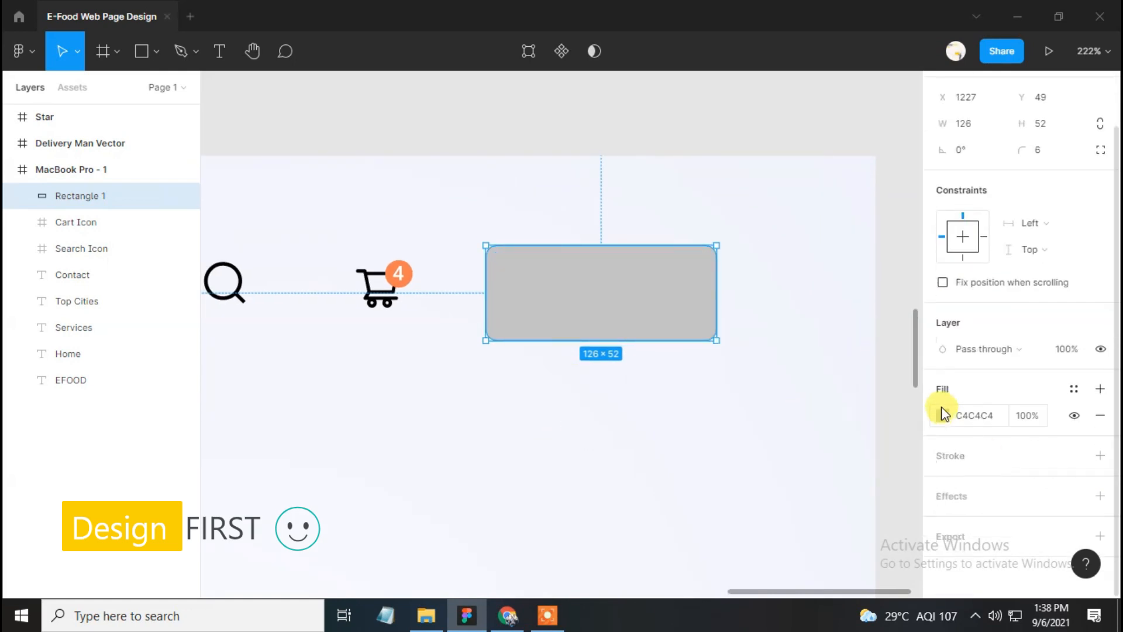
click(942, 415)
click(748, 414)
click(409, 271)
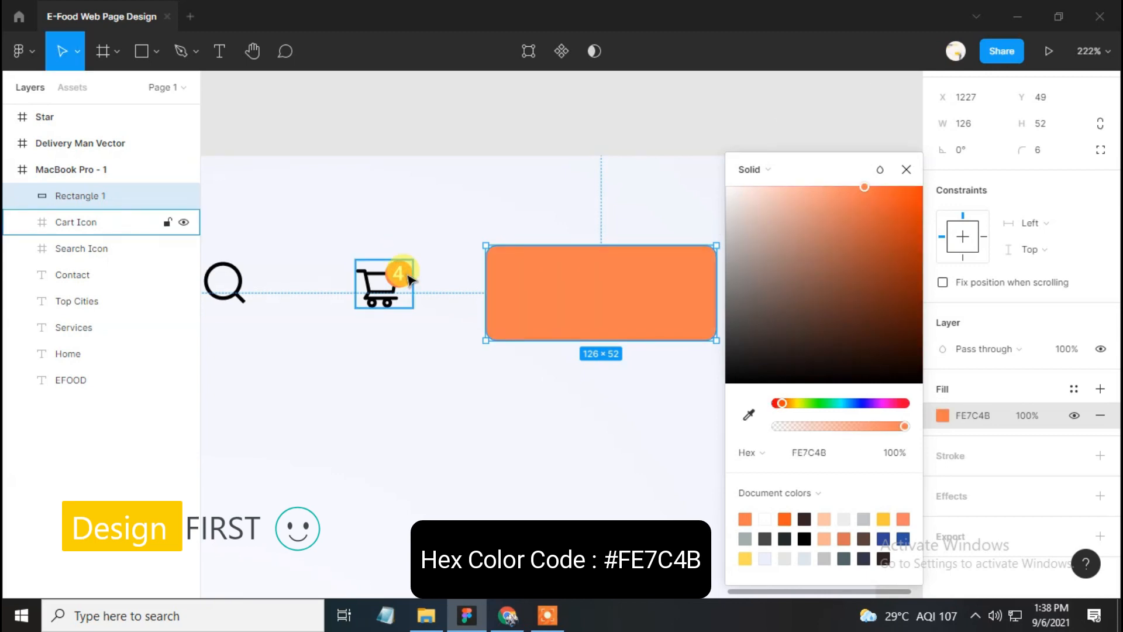
Add a drop shadow with a blur of 20 to the header button rectangle
key(Escape)
click(1101, 496)
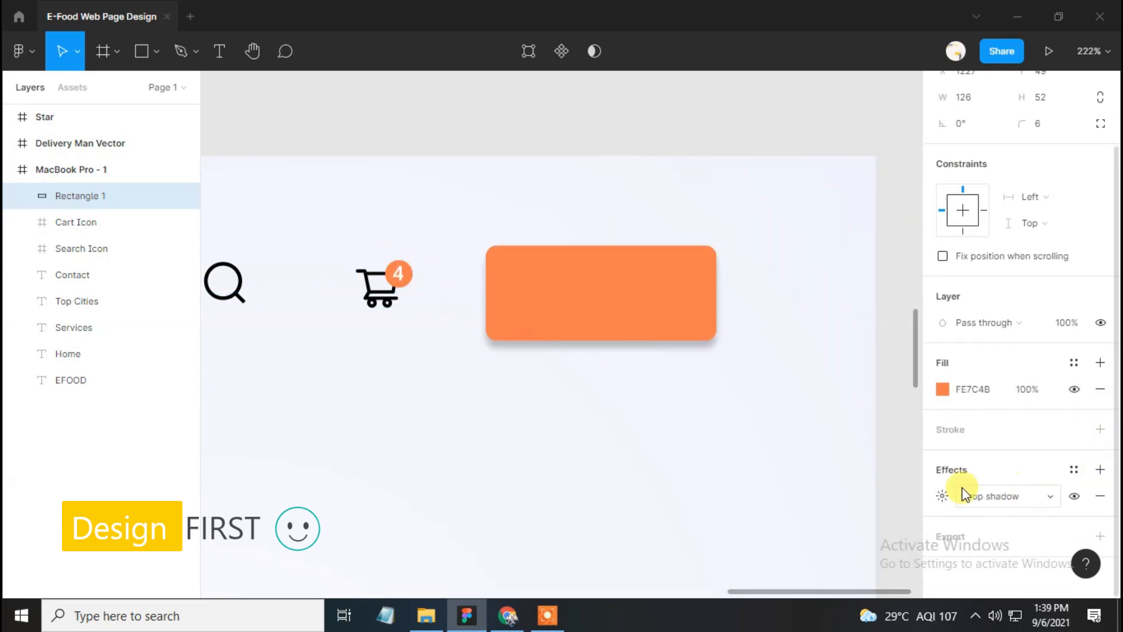
click(943, 496)
click(879, 518)
text(20)
key(Return)
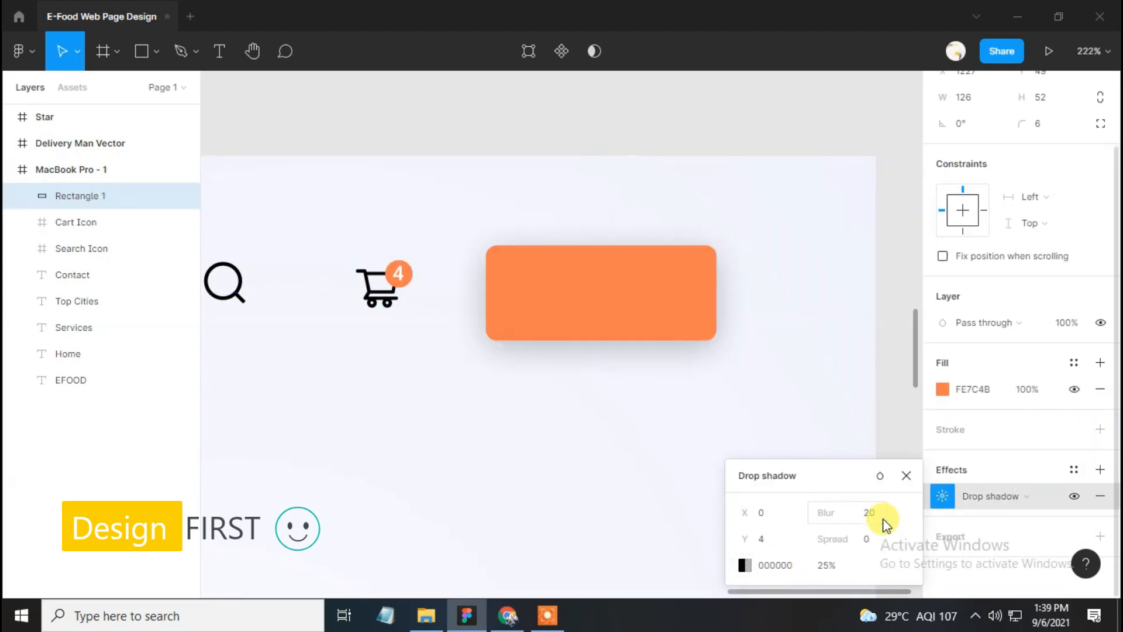
Change the button's shadow colour to the orange FE7C4B sampled from the button itself
click(744, 565)
click(551, 415)
click(501, 292)
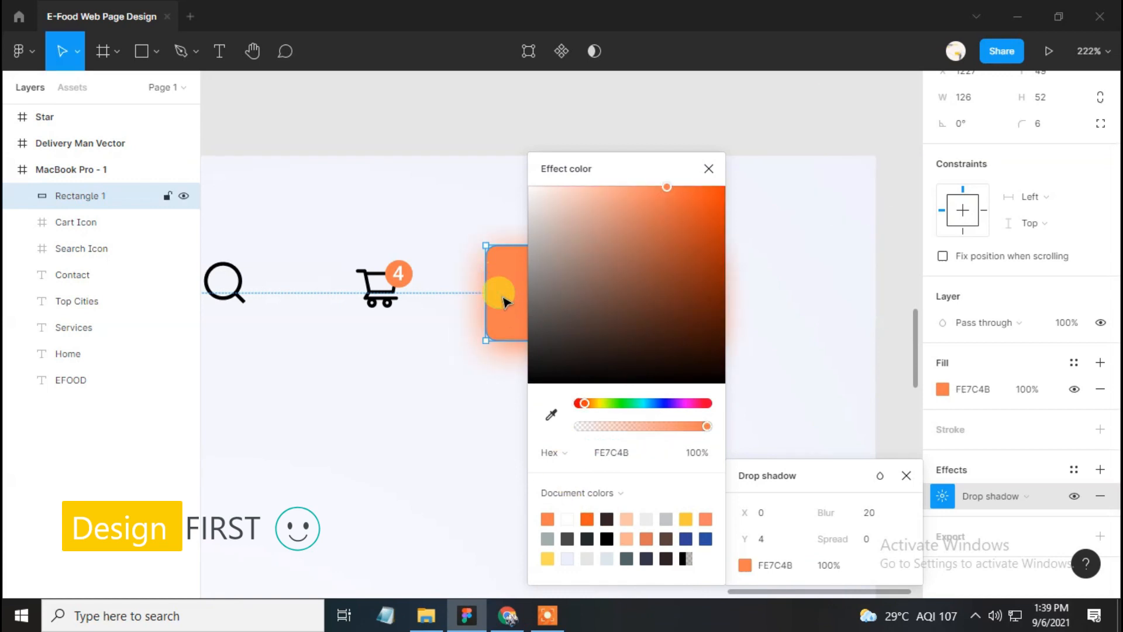
click(709, 172)
click(906, 475)
Add the text "Sign Up" on the orange header button
key(t)
click(536, 292)
text(Sign Up)
key(Escape)
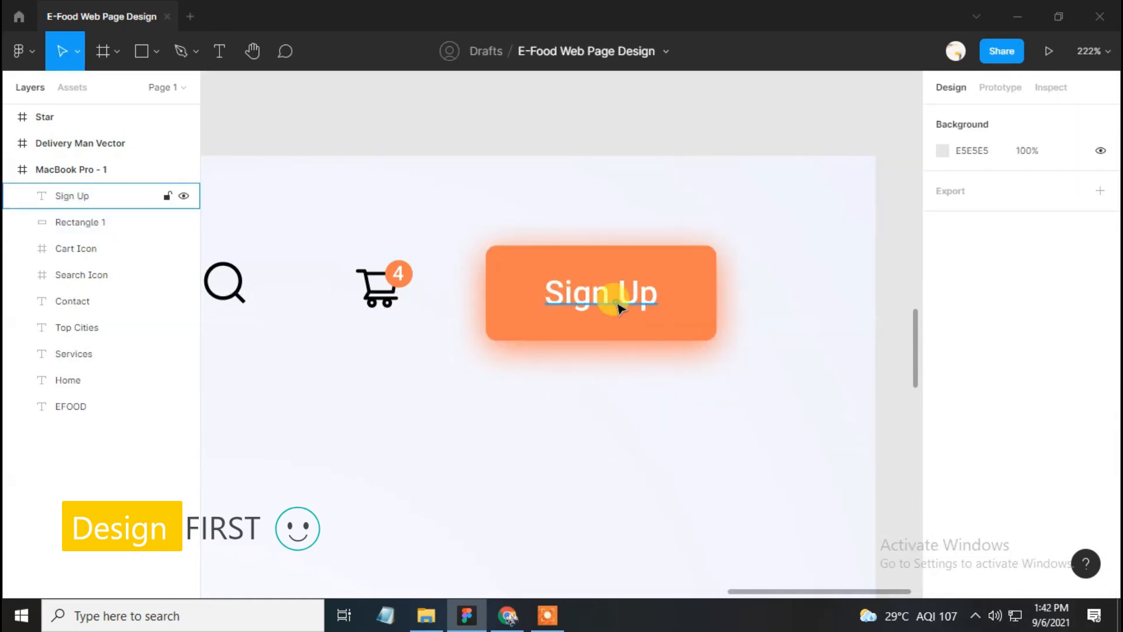
Set the "Sign Up" label's font to Arial CE in Bold
click(616, 293)
click(974, 476)
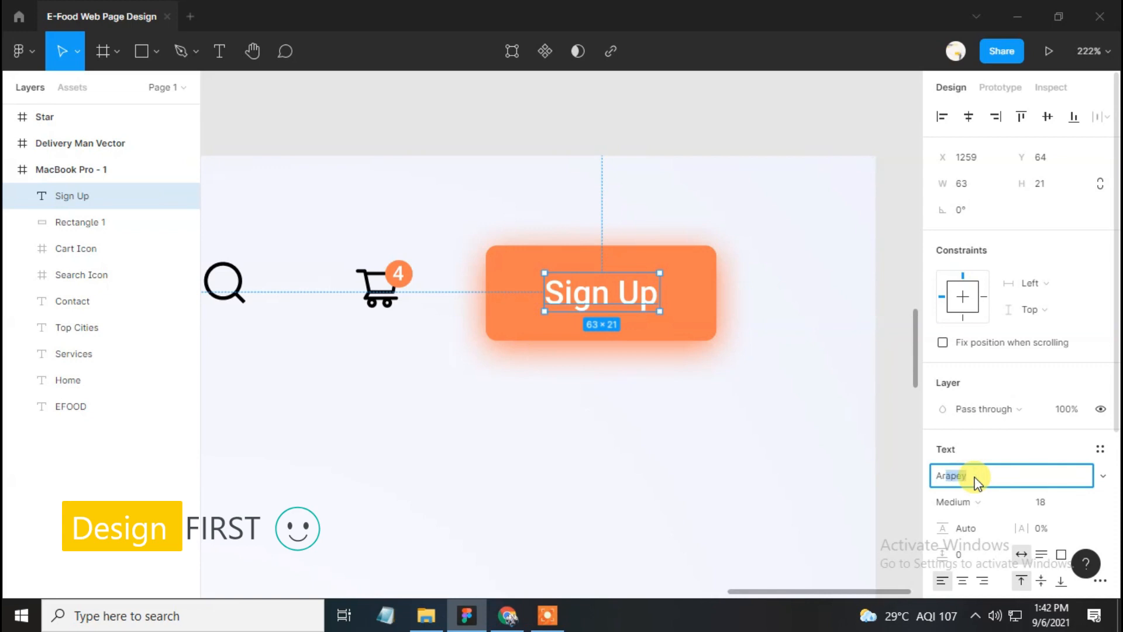
text(Arial)
key(Return)
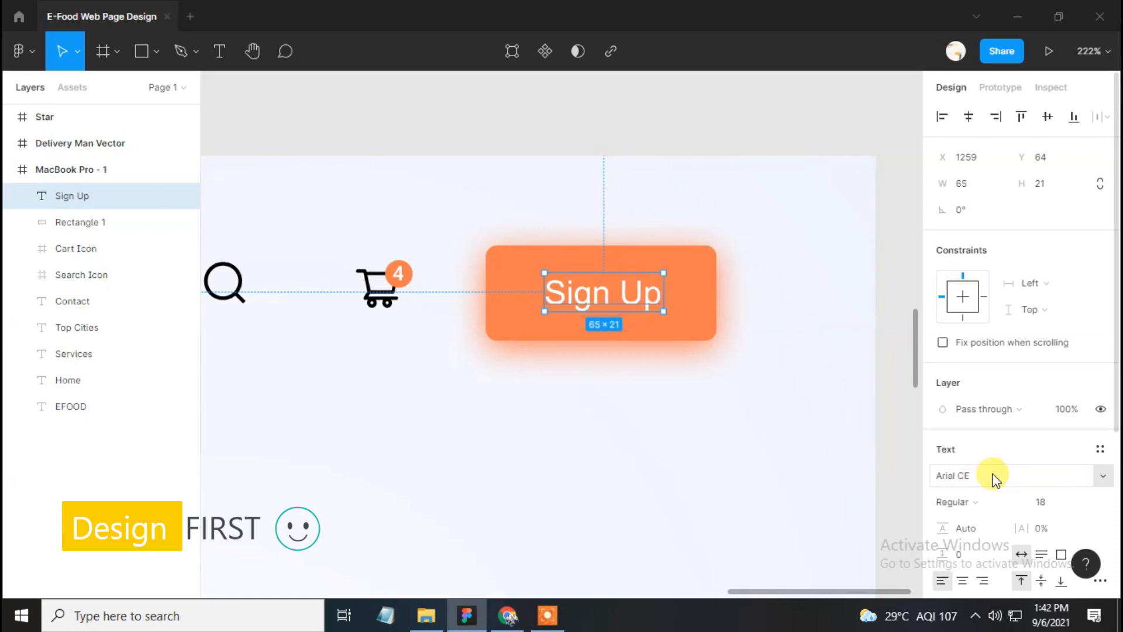
click(959, 501)
click(964, 526)
Centre the "Sign Up" label horizontally and vertically on its button rectangle
shift+click(689, 319)
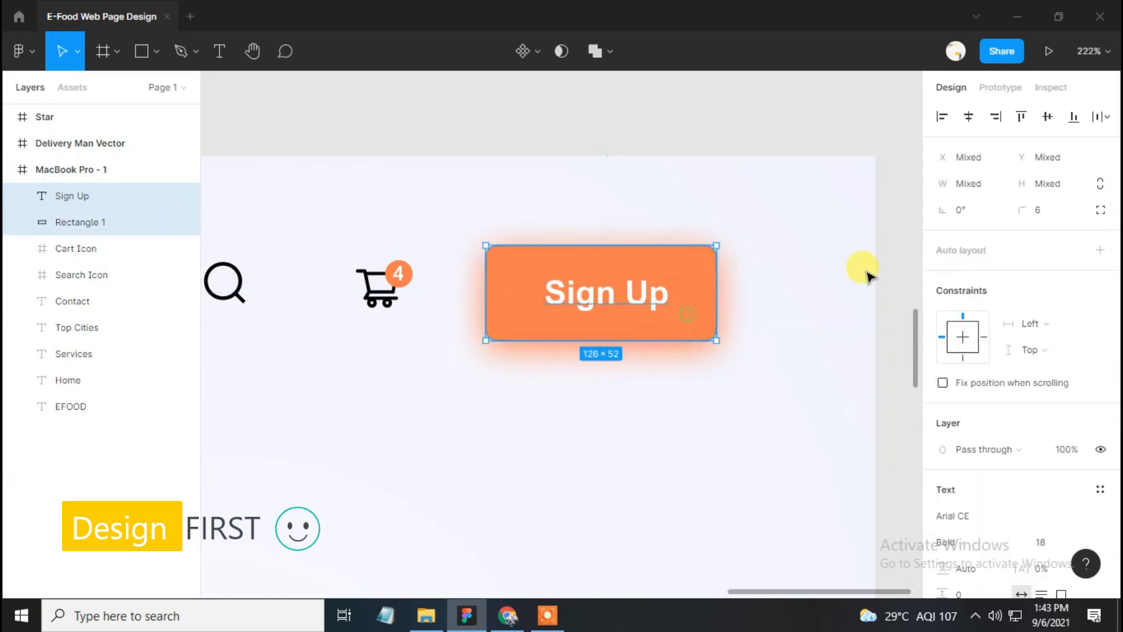
click(968, 116)
click(1048, 116)
click(603, 424)
Add the two-line heading "Super Fast Food Delivery Service" in the frame below the logo
scroll(599, 374, down, 3)
click(602, 357)
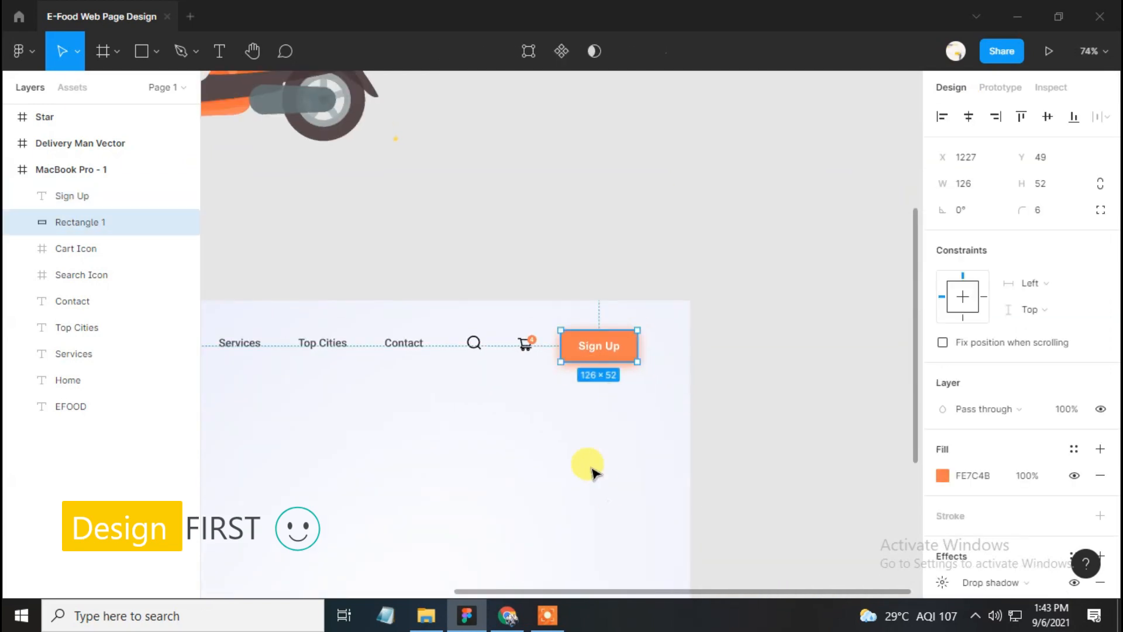
scroll(608, 495, down, 3)
click(556, 468)
drag(599, 441, 644, 404)
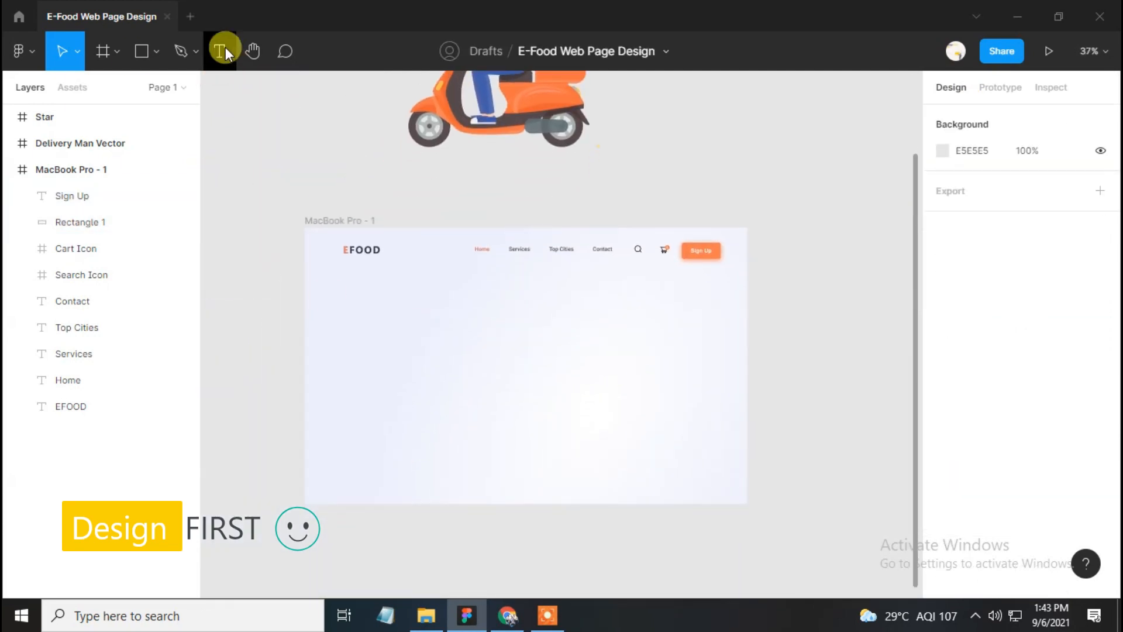
click(230, 50)
click(351, 328)
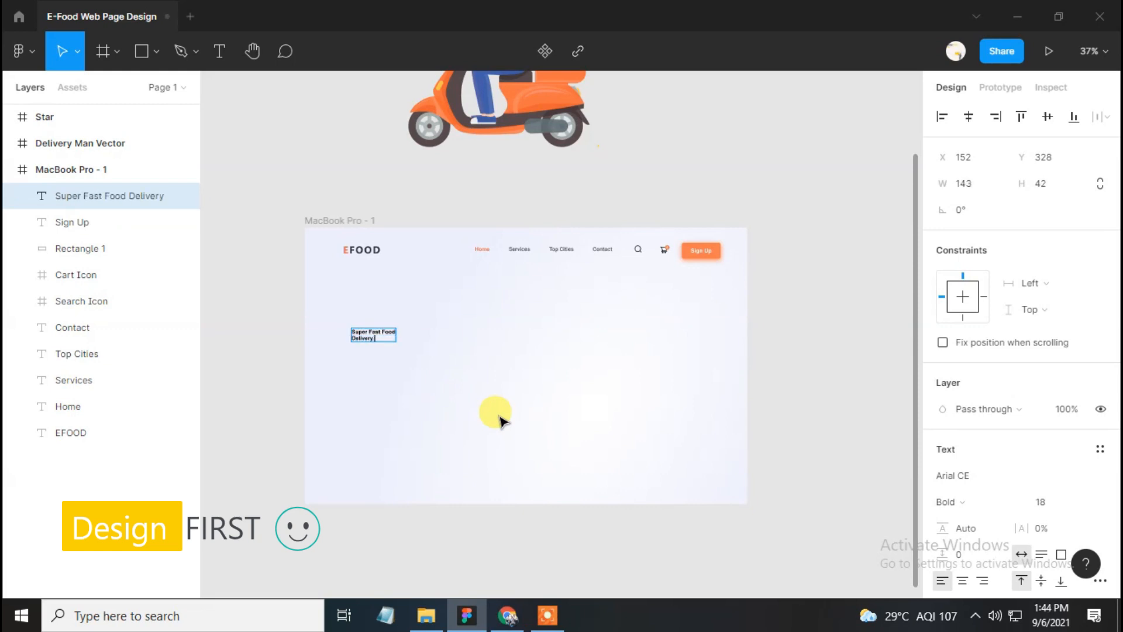
Set the heading's font size to 60 and line its left edge up with the EFOOD logo
scroll(363, 346, up, 3)
click(1060, 506)
text(60)
key(Return)
scroll(345, 310, down, 2)
drag(370, 335, 359, 343)
Set the heading's line height to 81
scroll(986, 548, down, 2)
text(81)
key(Return)
click(1048, 448)
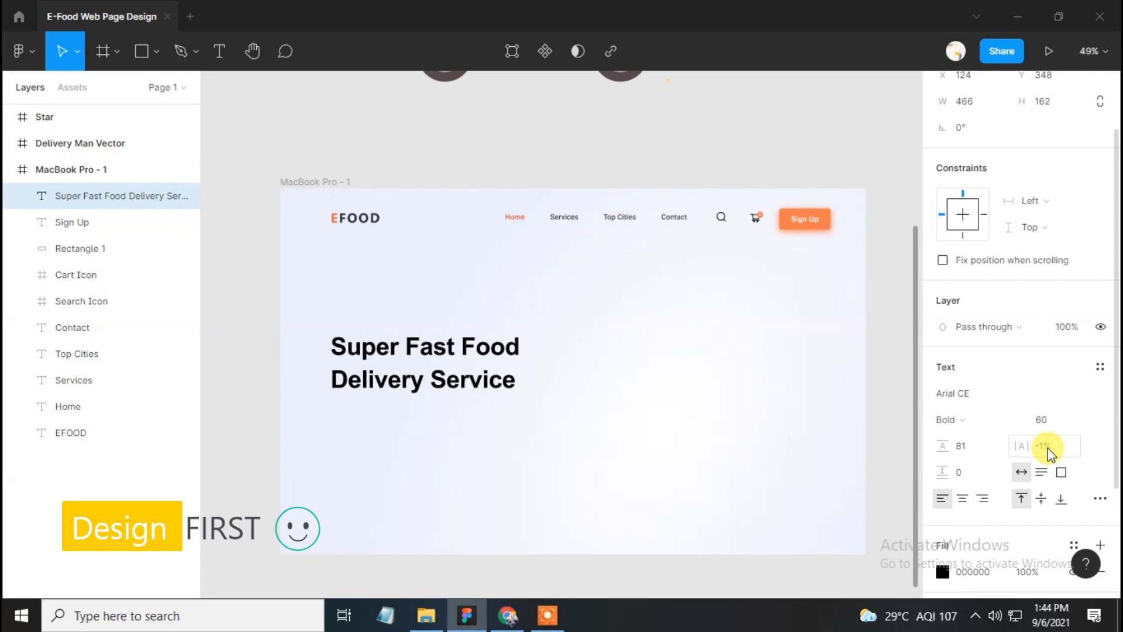
Fill the heading with the dark colour 343549 sampled from the EFOOD logo
scroll(1048, 448, down, 2)
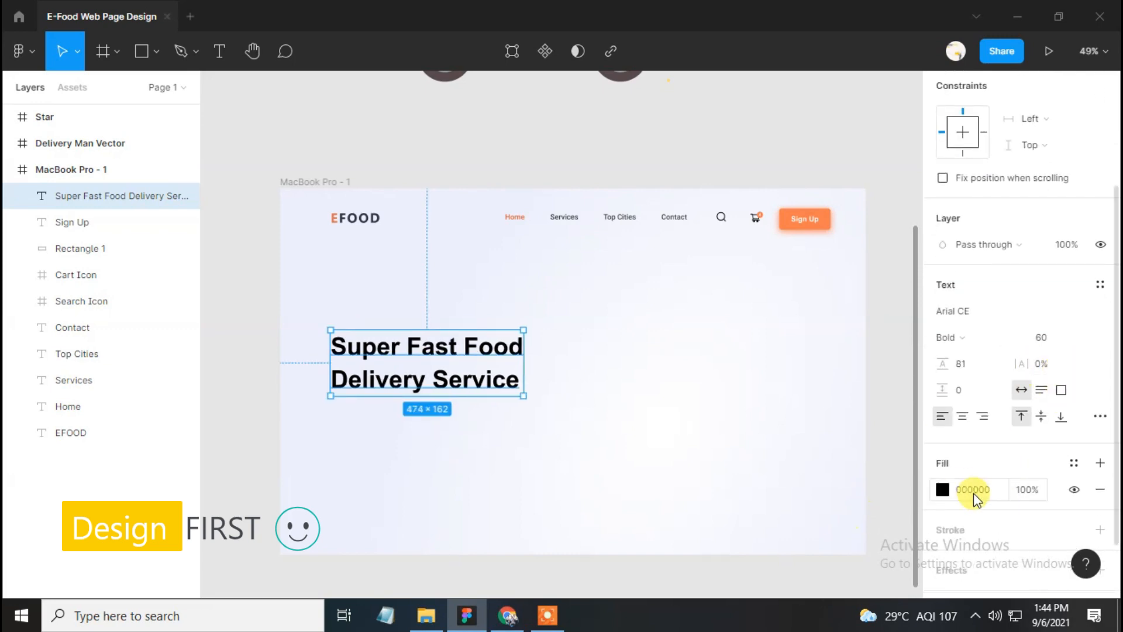
click(943, 490)
scroll(340, 197, up, 3)
click(746, 417)
click(418, 238)
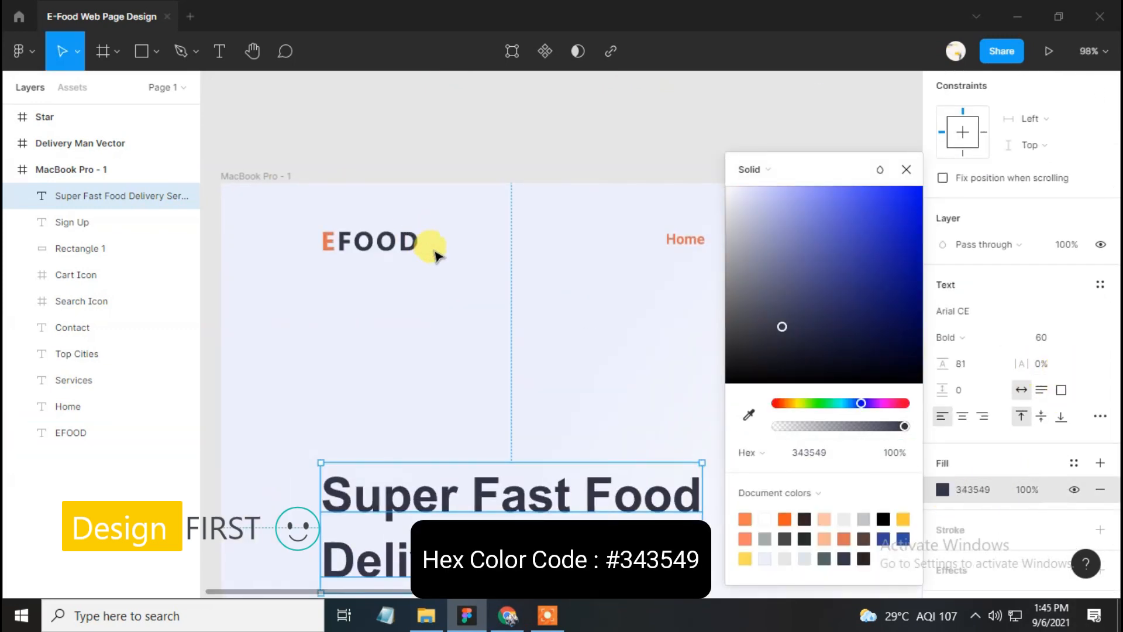
click(906, 169)
Recolour the words "Food Delivery" in the heading with the orange sampled from the logo's letter E
scroll(582, 431, down, 2)
drag(582, 436, 497, 508)
click(942, 489)
click(746, 415)
click(325, 179)
key(Escape)
Move the heading slightly up, keeping its left edge in line with the logo
scroll(555, 307, down, 2)
scroll(555, 310, down, 1)
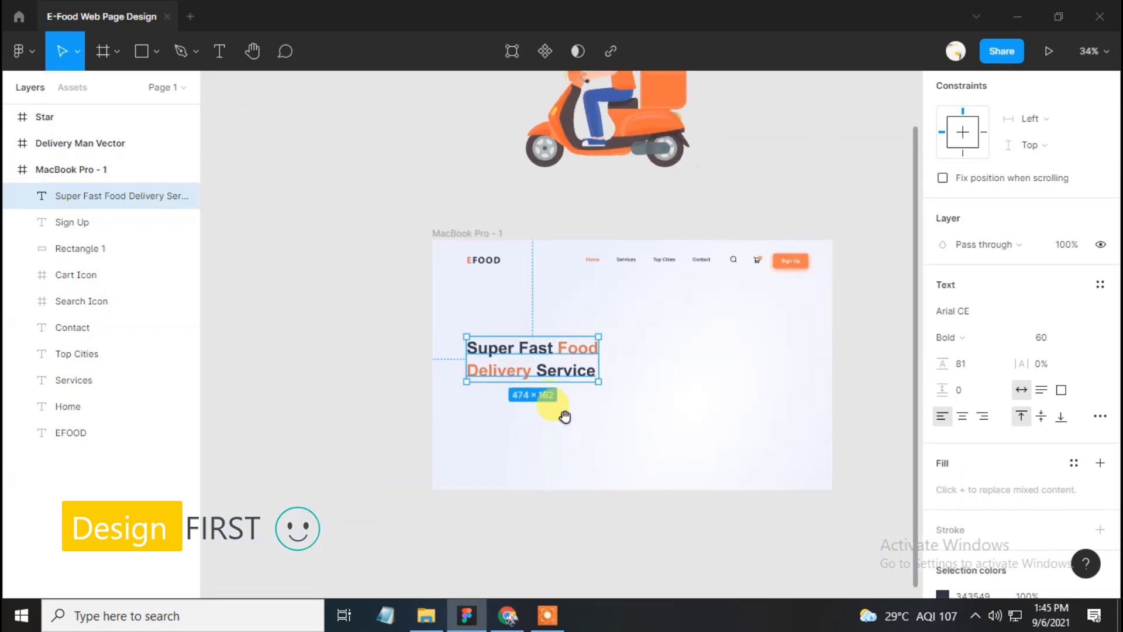
drag(521, 362, 521, 356)
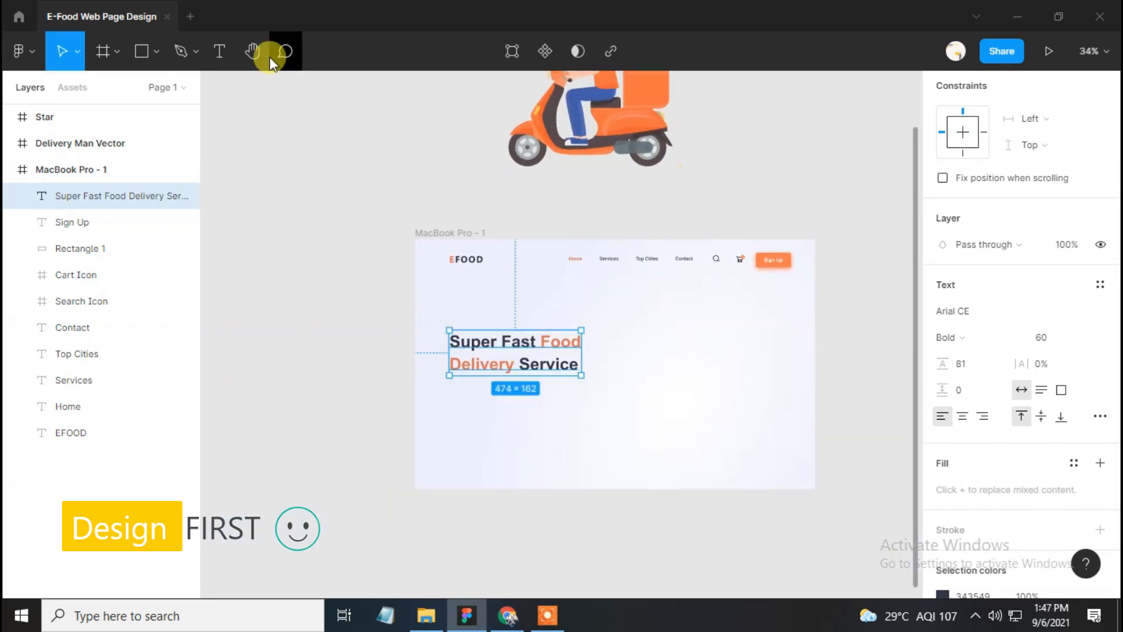
Add the two-line text "We provide super Fast-Delivery Services. / Use our services right nowand get discount upto 50%." directly below the heading
click(219, 52)
click(453, 400)
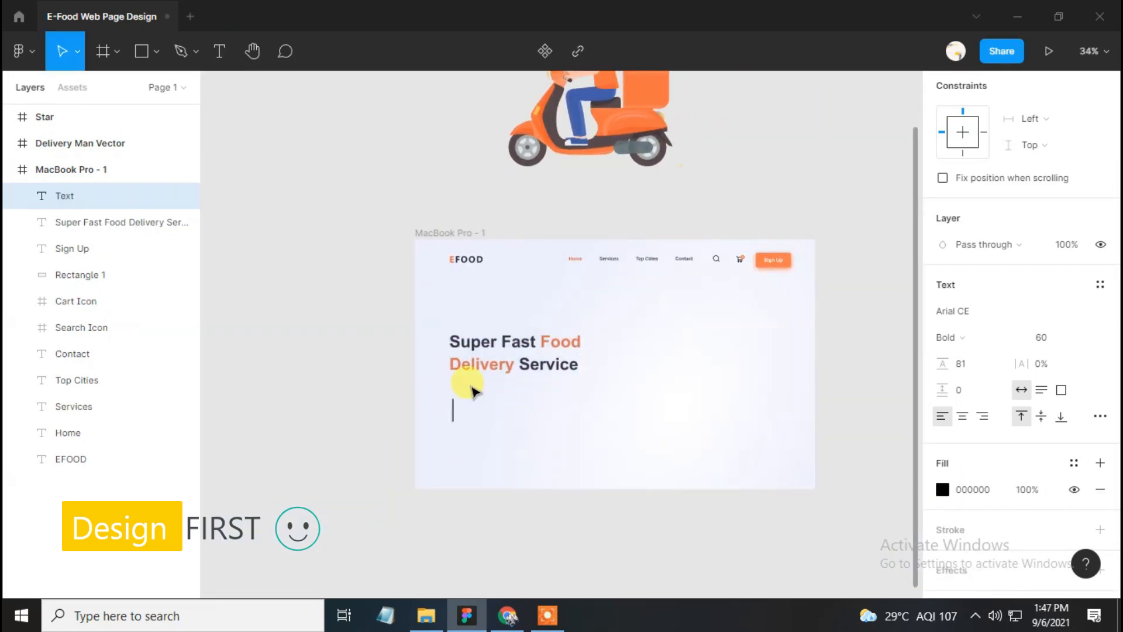
text(We provide super Fast-Delivery Services. Use)
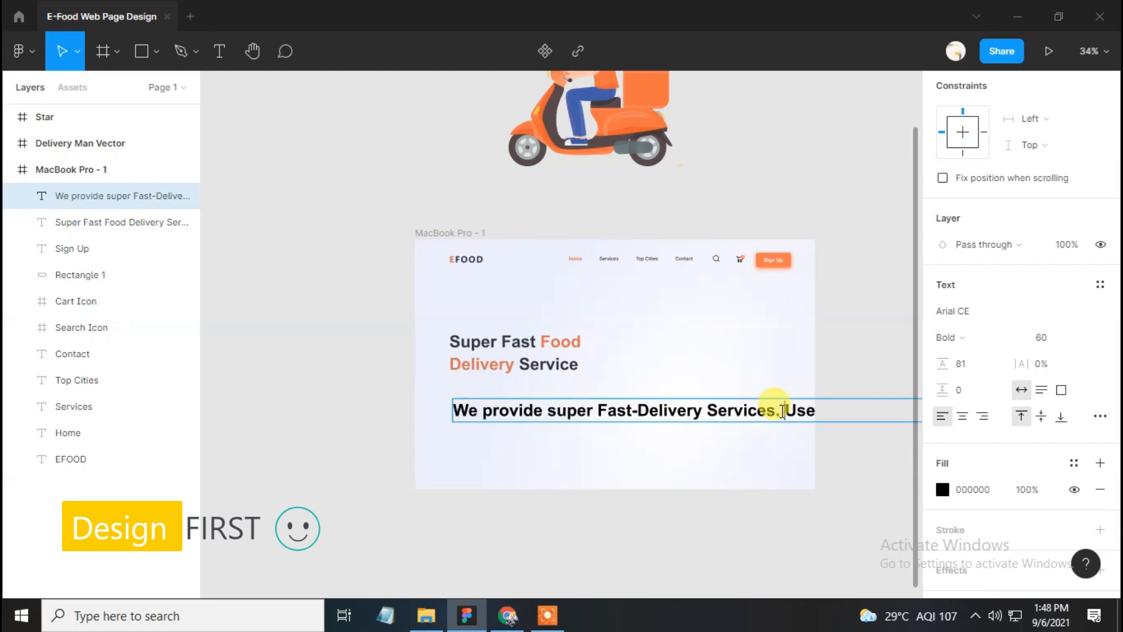
click(782, 411)
key(Return)
click(701, 468)
drag(641, 428, 640, 412)
Set the description text to Regular weight, font size 20 and line height 31
click(971, 338)
click(973, 315)
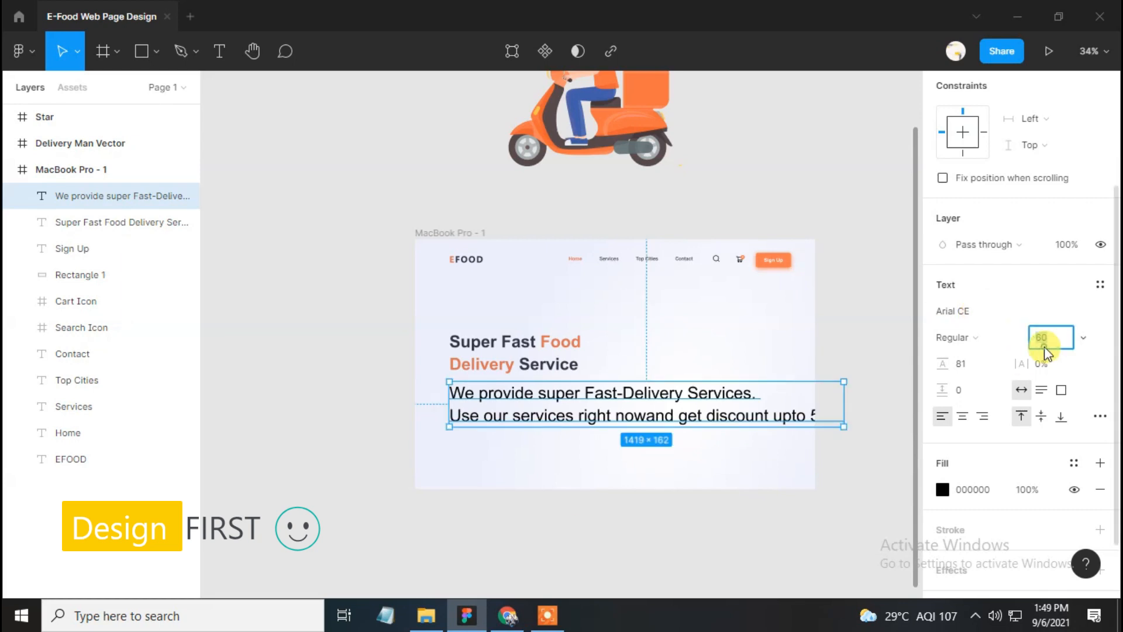
text(20)
key(Return)
click(965, 364)
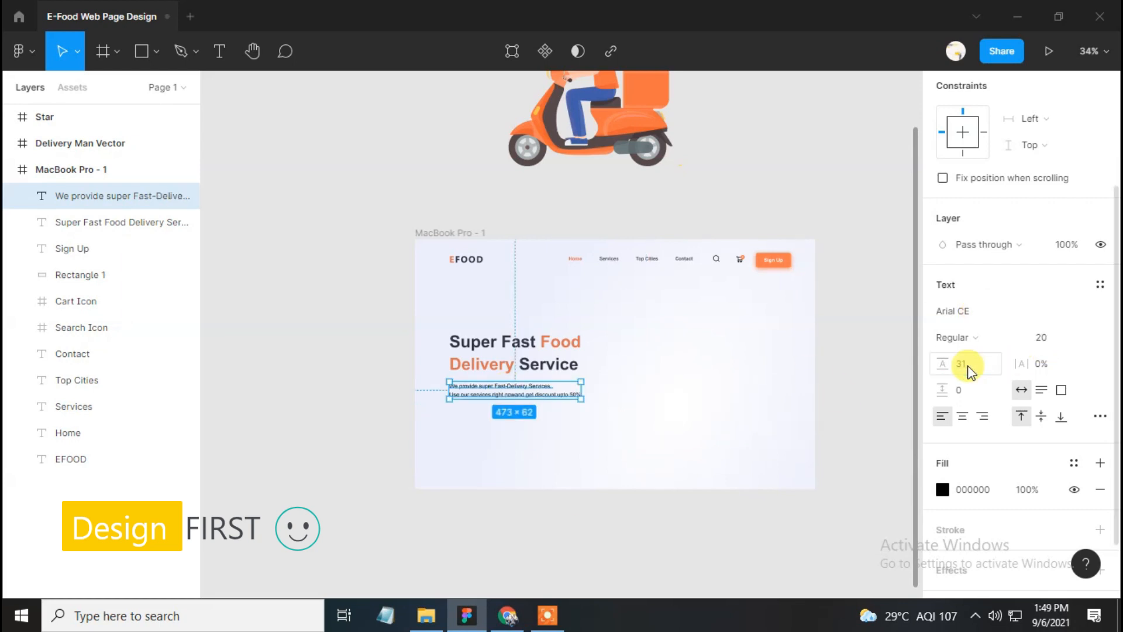
Insert the missing space between "now" and "and" in the description's second line
scroll(447, 380, up, 5)
drag(656, 471, 571, 426)
double_click(561, 377)
click(561, 376)
click(618, 502)
Move the description's line break so that the first line ends after "Use our"
double_click(367, 372)
click(368, 372)
key(BackSpace)
key(Right)
key(Right)
key(Right)
key(Right)
key(Right)
key(Right)
key(Right)
key(Right)
key(Right)
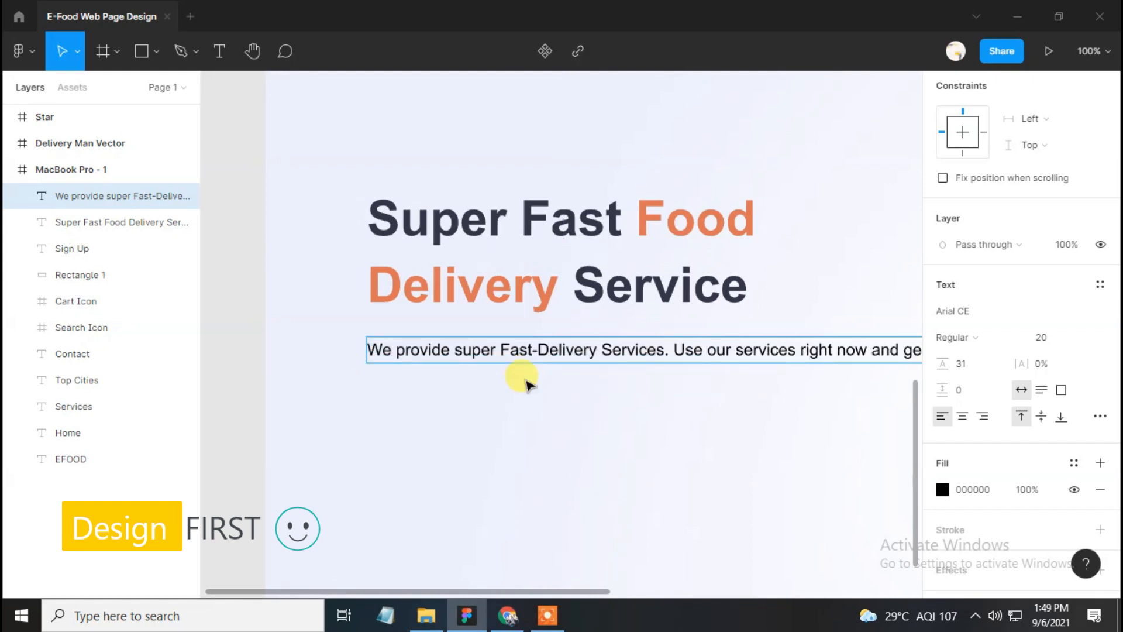
key(ctrl+z)
key(Escape)
scroll(363, 375, down, 2)
key(Escape)
scroll(536, 375, down, 3)
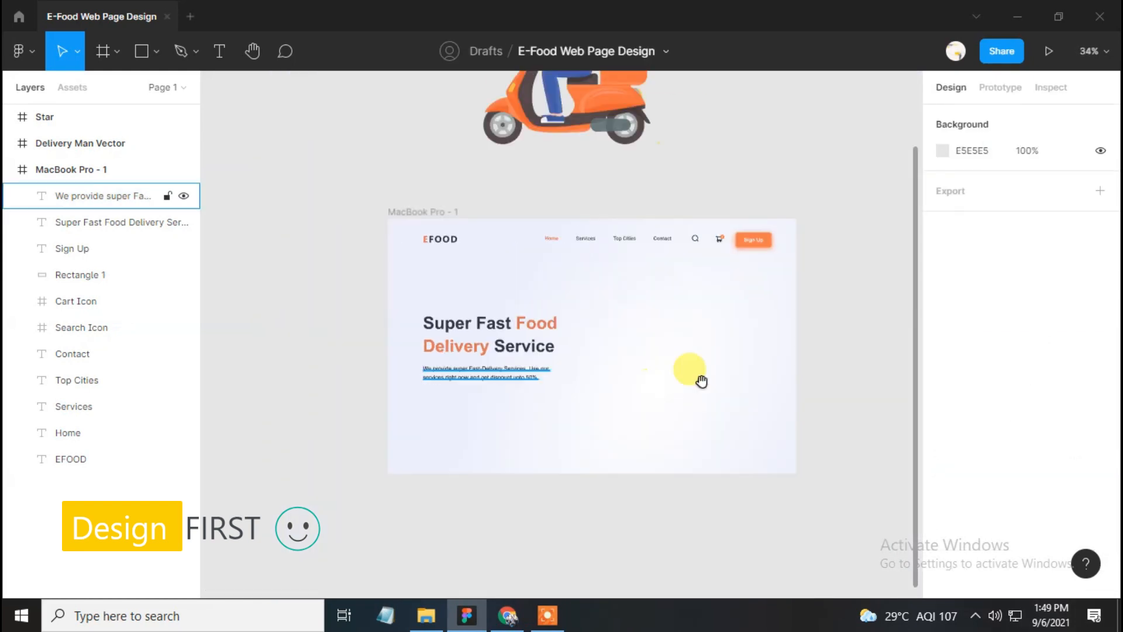
Place a copy of the Sign Up button below the description, aligned with the text's left edge
drag(536, 371, 449, 423)
scroll(752, 292, up, 2)
drag(751, 291, 439, 539)
key(ctrl+d)
scroll(454, 507, up, 3)
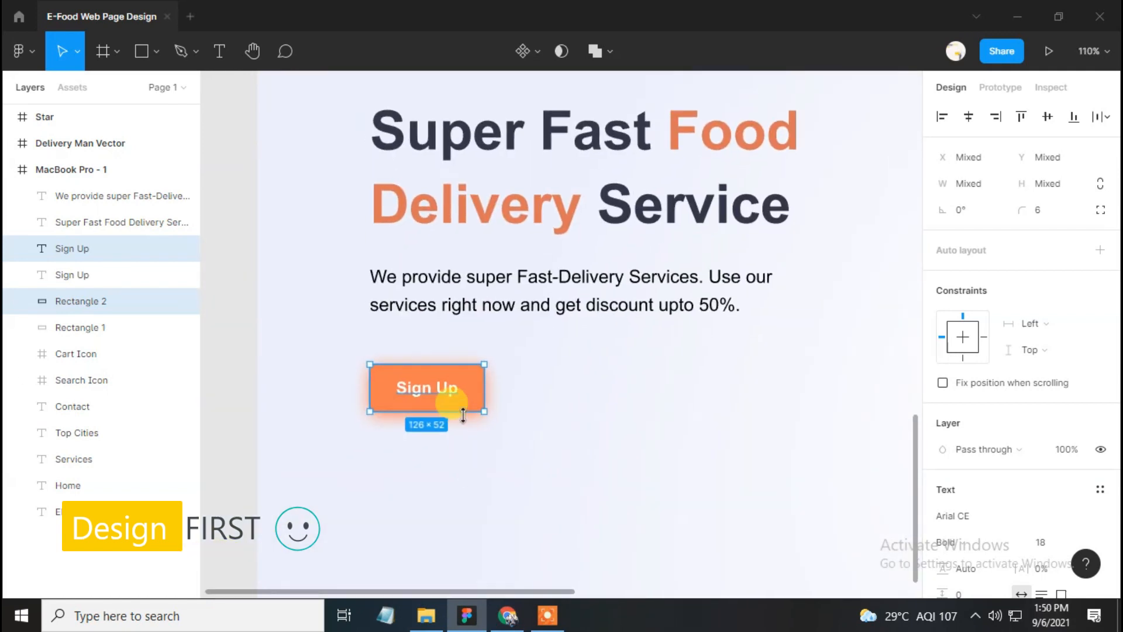
Change the copied button's label to "Explore Food"
click(464, 402)
double_click(452, 393)
text(Explore Food)
key(ctrl+Return)
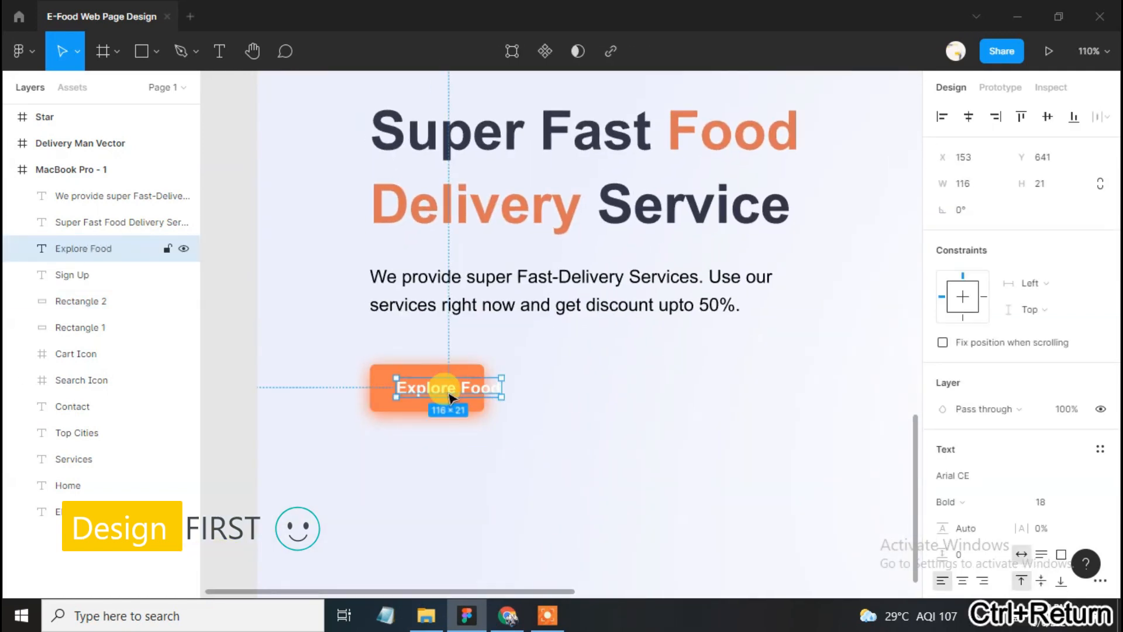
Widen the copied button's rectangle to about 160 and centre the "Explore Food" label on it
click(475, 403)
drag(485, 403, 509, 404)
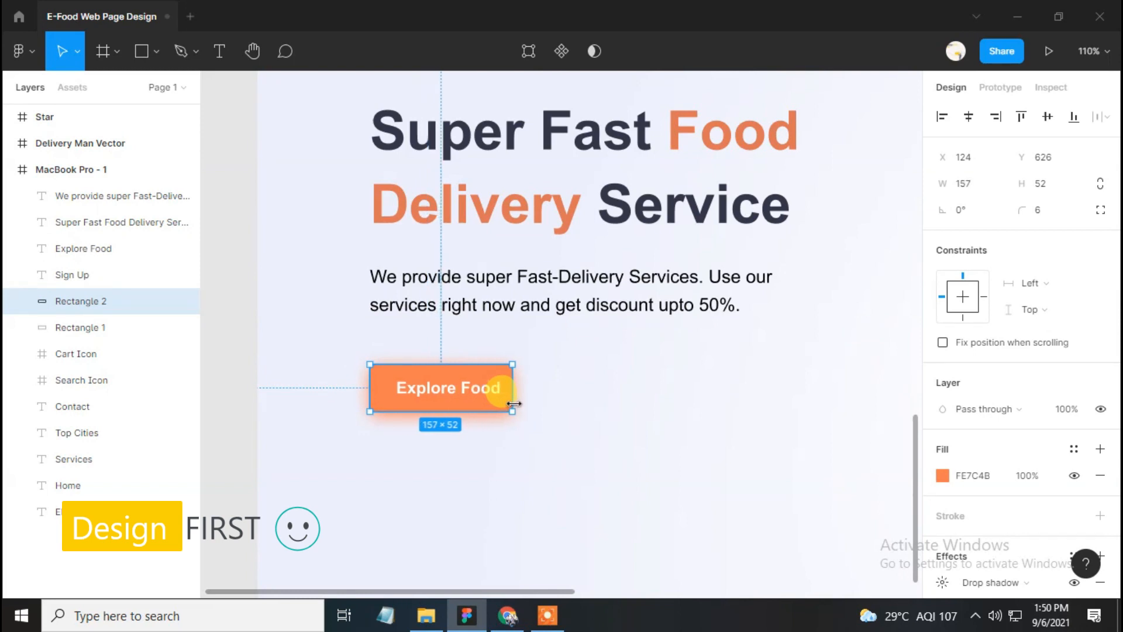
shift+click(433, 393)
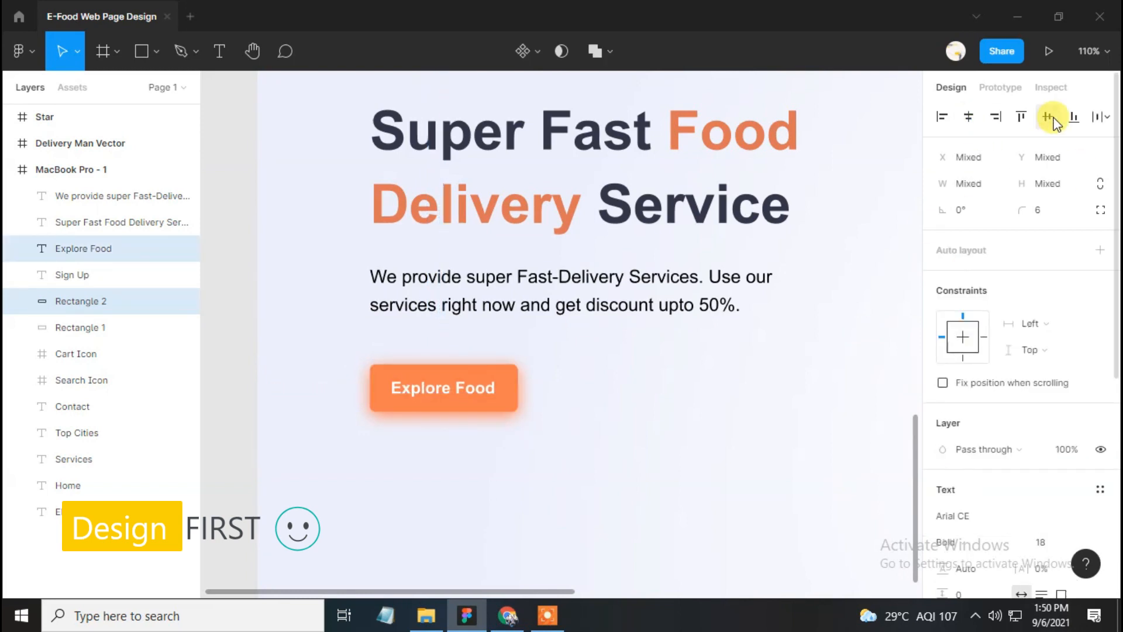
click(613, 490)
Add the text "Download App" beside the Explore Food button and fill it with 343549
drag(690, 481, 635, 451)
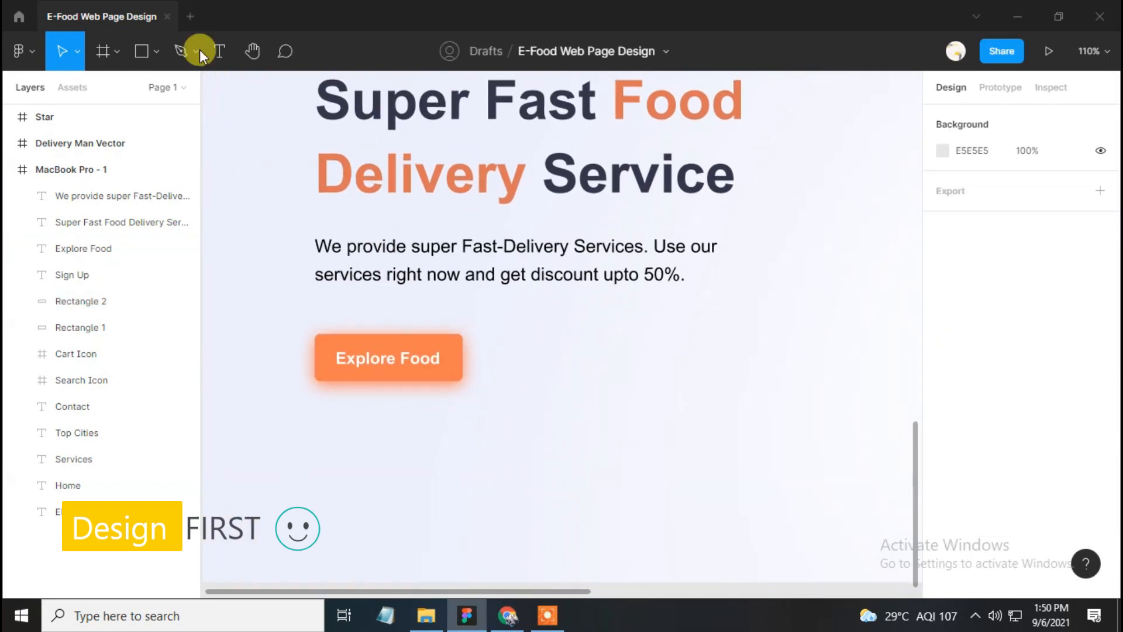
click(506, 357)
key(Escape)
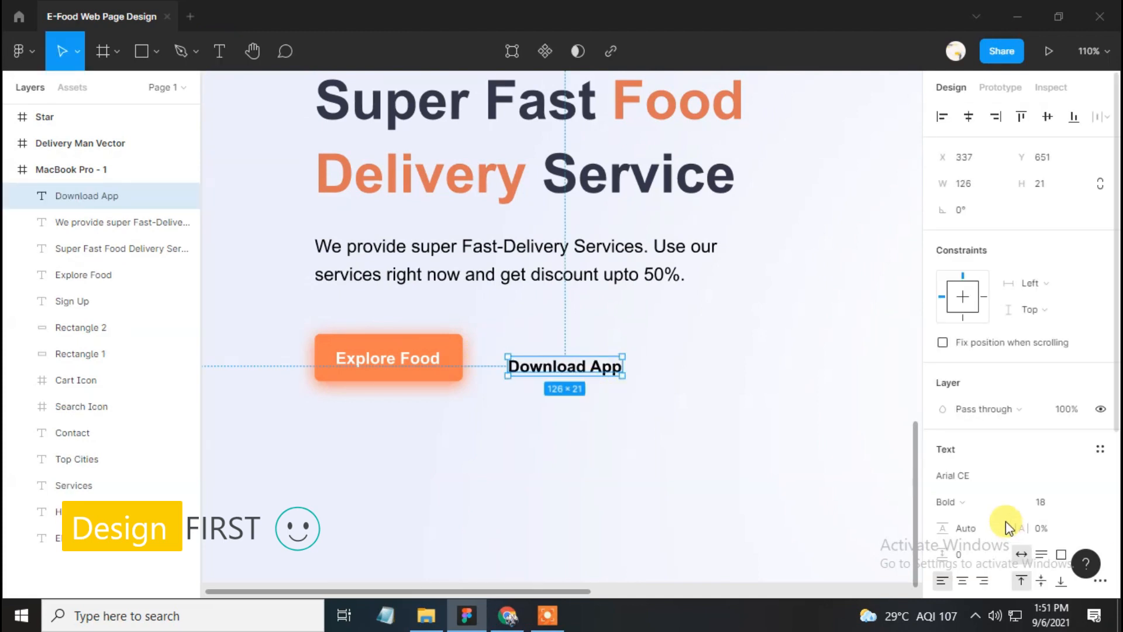
scroll(1003, 527, down, 3)
click(942, 489)
Underline "Download App" and level it with the "Explore Food" label
click(1100, 416)
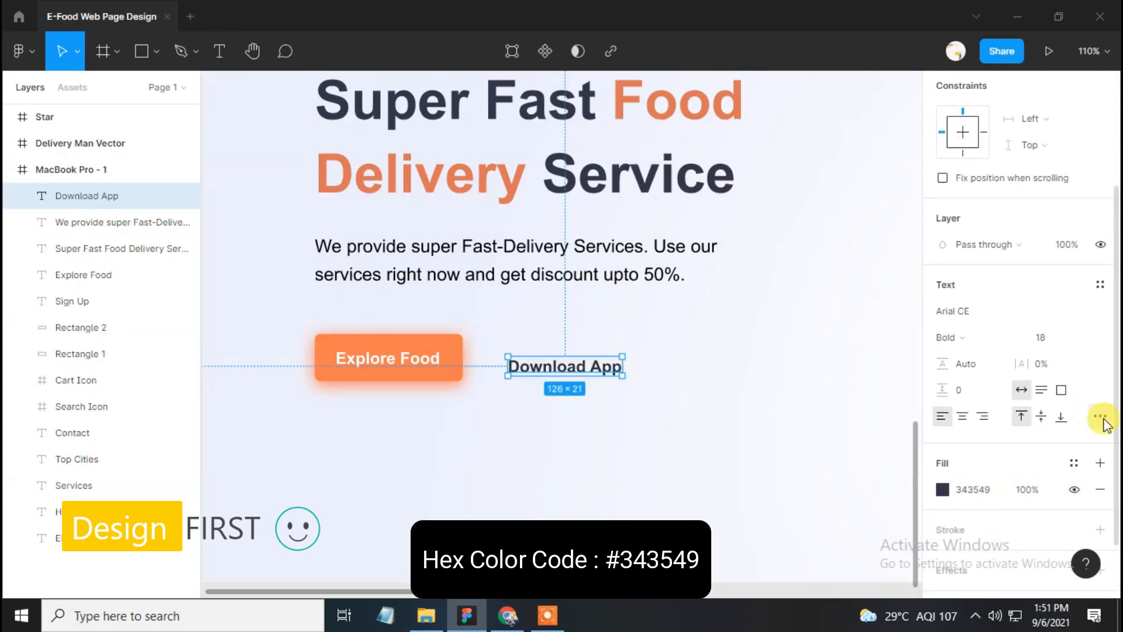
click(882, 362)
click(591, 416)
drag(560, 372, 559, 365)
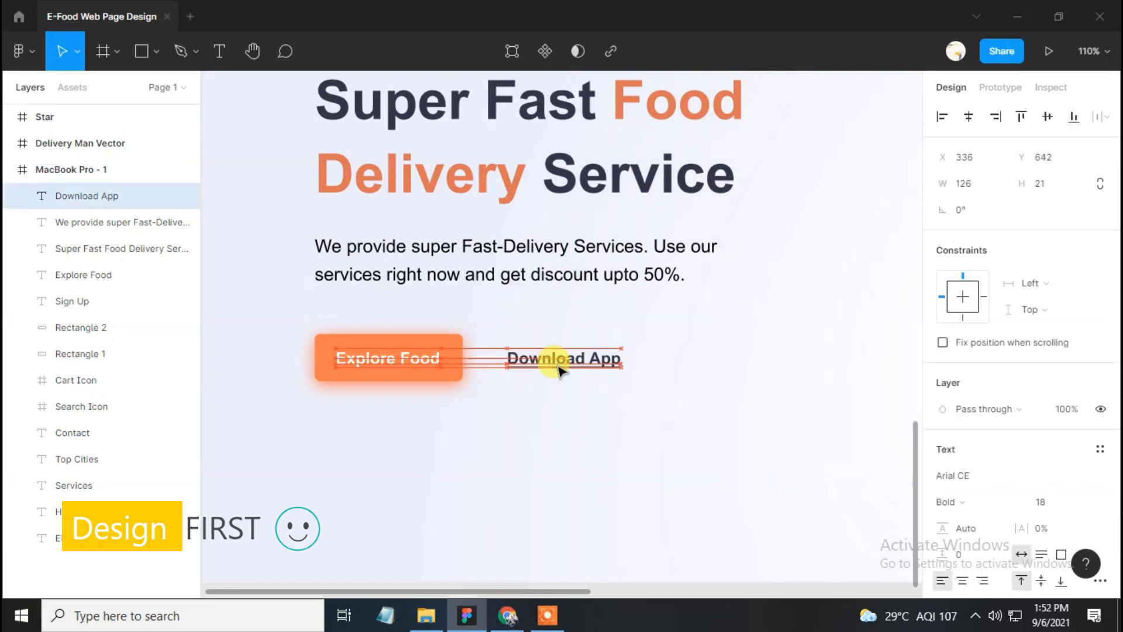
click(539, 444)
Move the delivery man illustration into the MacBook Pro frame beside the heading, at about X 733, Y 236
key(shift+1)
scroll(583, 441, down, 1)
drag(649, 256, 590, 361)
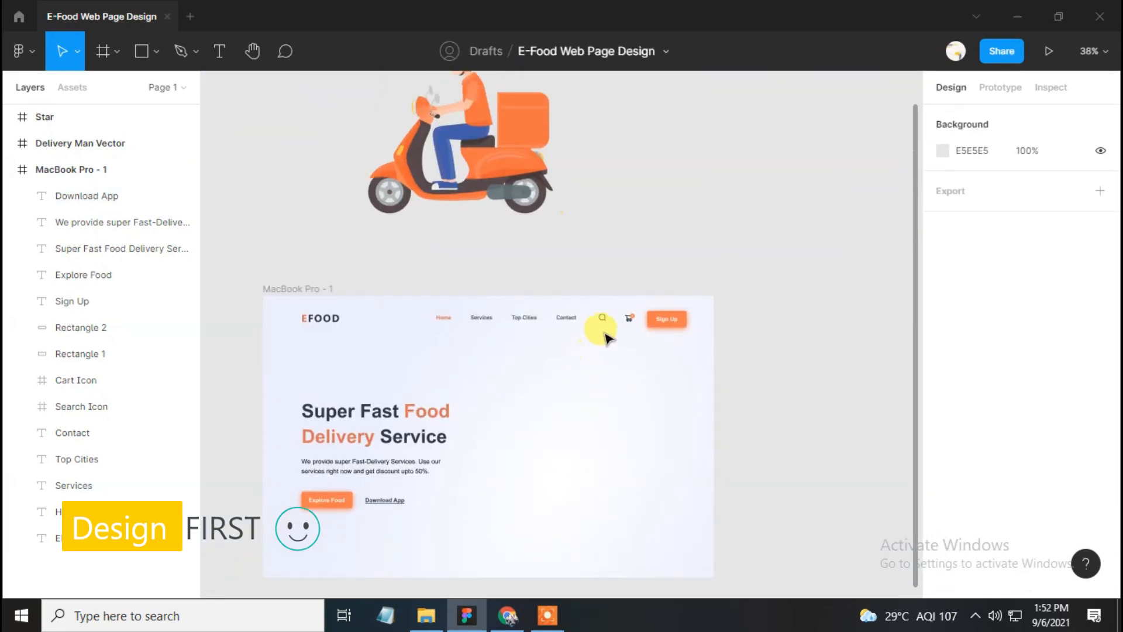
scroll(597, 351, down, 1)
drag(460, 78, 548, 342)
drag(638, 449, 612, 330)
Nudge the delivery man illustration down by 8 px
scroll(587, 317, up, 3)
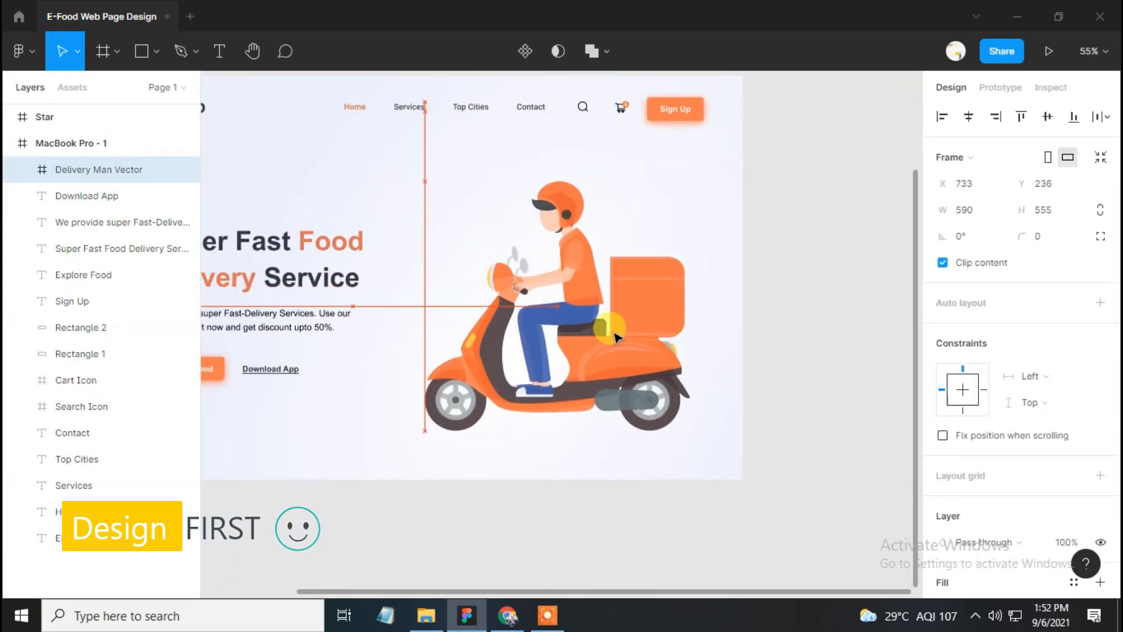
key(Down)
key(Down)
key(Down)
key(Down)
key(Down)
key(Down)
key(Down)
key(Down)
click(467, 502)
Draw a rectangle about 150 × 65 between the heading and the delivery man's helmet, above the scooter's handlebars
scroll(462, 468, down, 2)
drag(457, 466, 507, 469)
scroll(517, 269, up, 3)
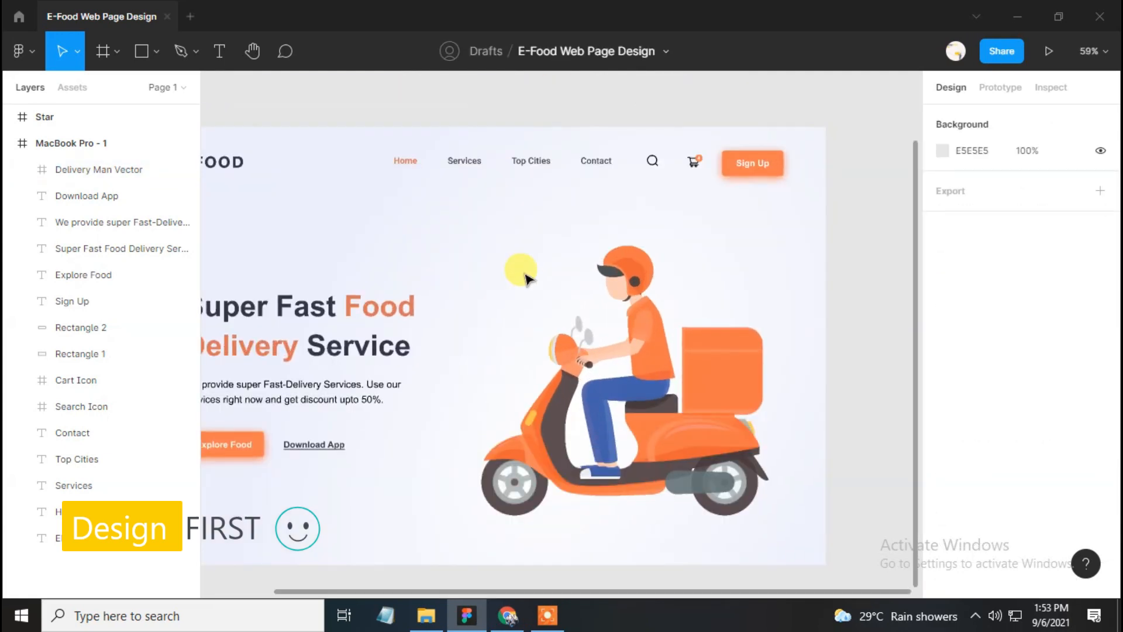
click(153, 58)
drag(471, 235, 550, 277)
Set the new rectangle's size to 152 × 60 and its corner radius to 9
scroll(517, 277, up, 4)
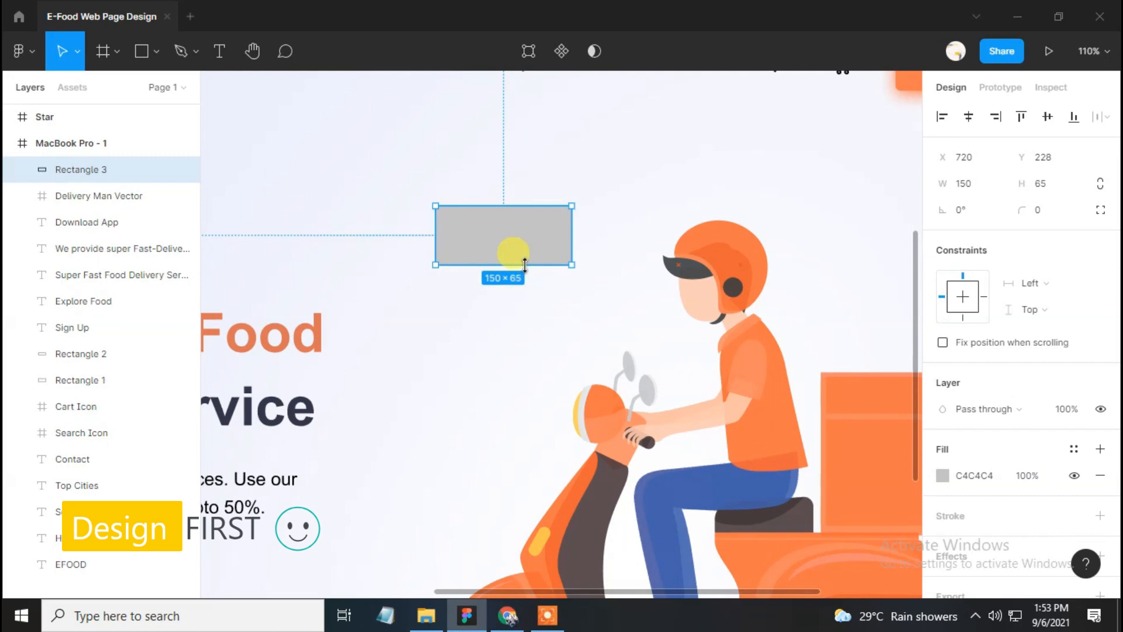
click(971, 184)
key(Down)
key(Down)
key(Down)
key(Return)
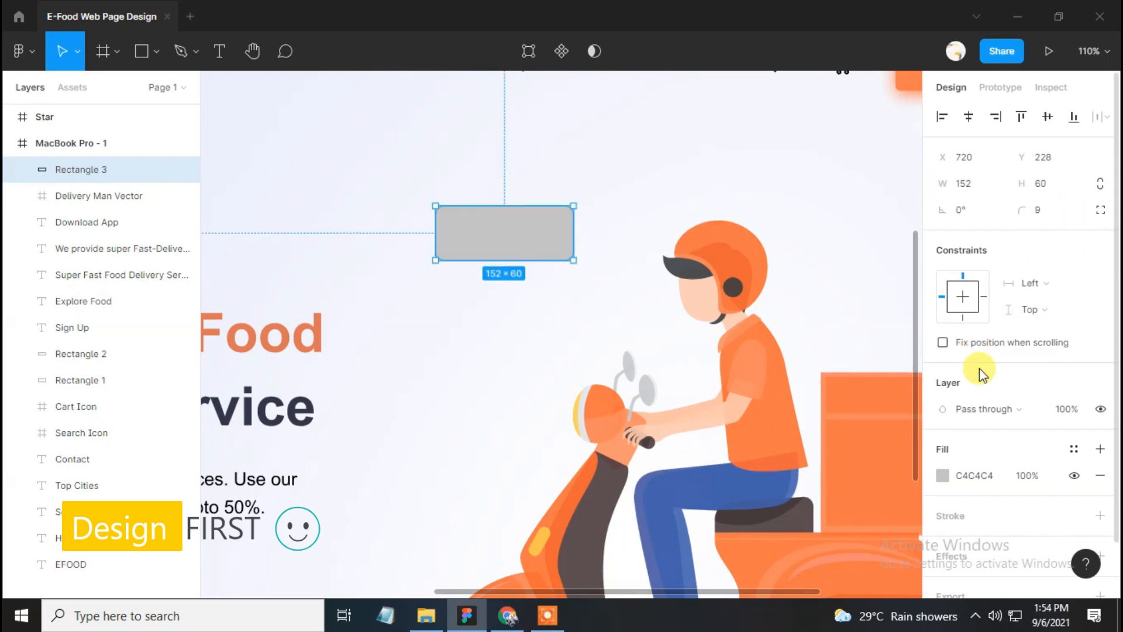
Fill the rounded rectangle with white FFFFFF
scroll(976, 351, down, 2)
click(944, 417)
drag(772, 234, 635, 102)
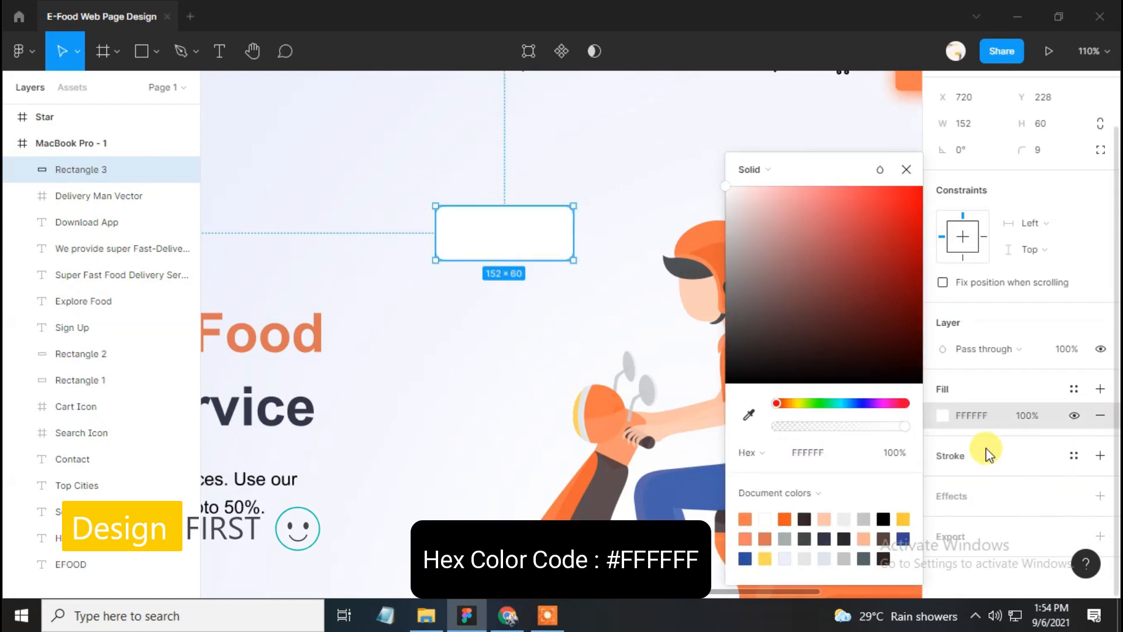
Add a drop shadow to the white rounded rectangle with Y offset 3 and blur 5
click(906, 169)
click(1100, 495)
scroll(942, 500, down, 1)
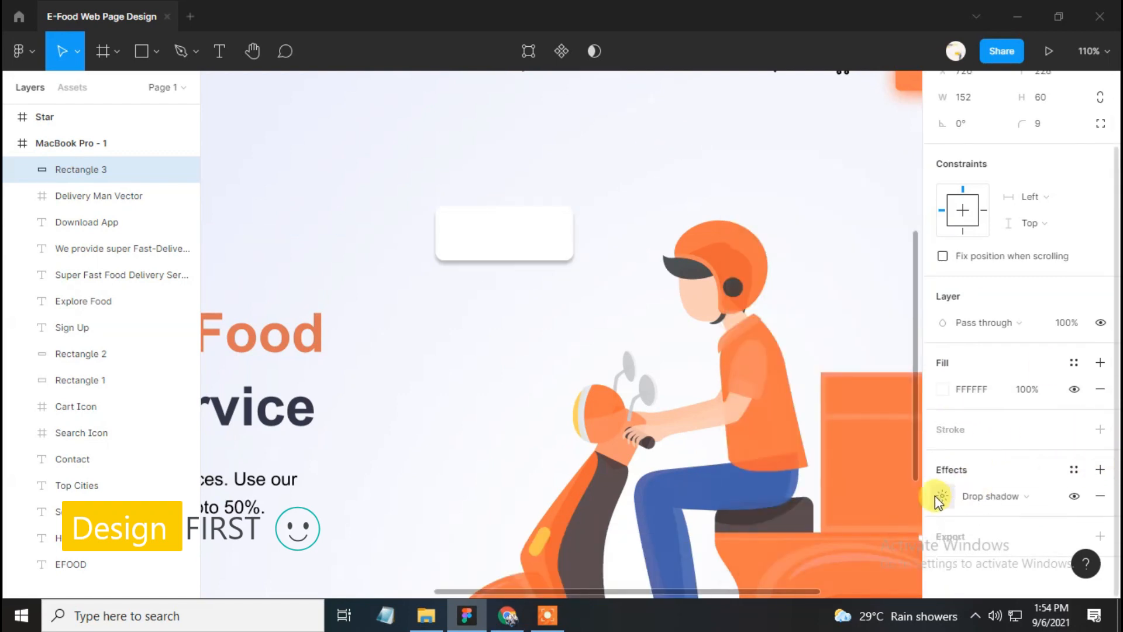
click(939, 497)
click(766, 539)
key(Down)
key(Return)
click(874, 517)
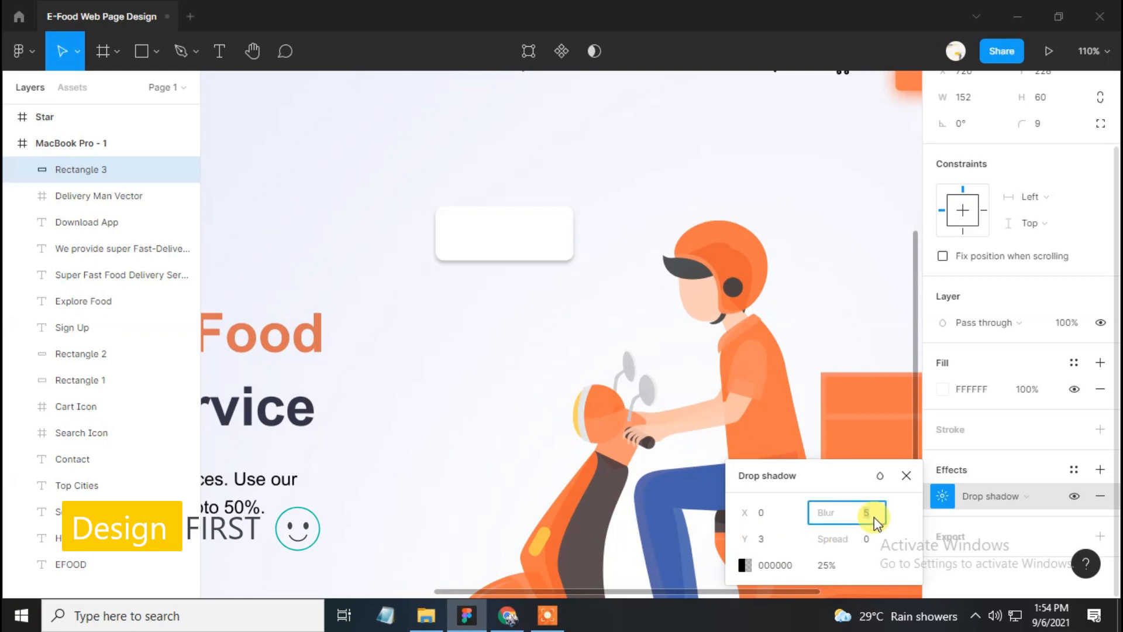
click(910, 474)
click(514, 332)
Duplicate the Top Cities header text onto the white card and place its layer above Rectangle 3
scroll(514, 332, down, 1)
drag(525, 157, 548, 230)
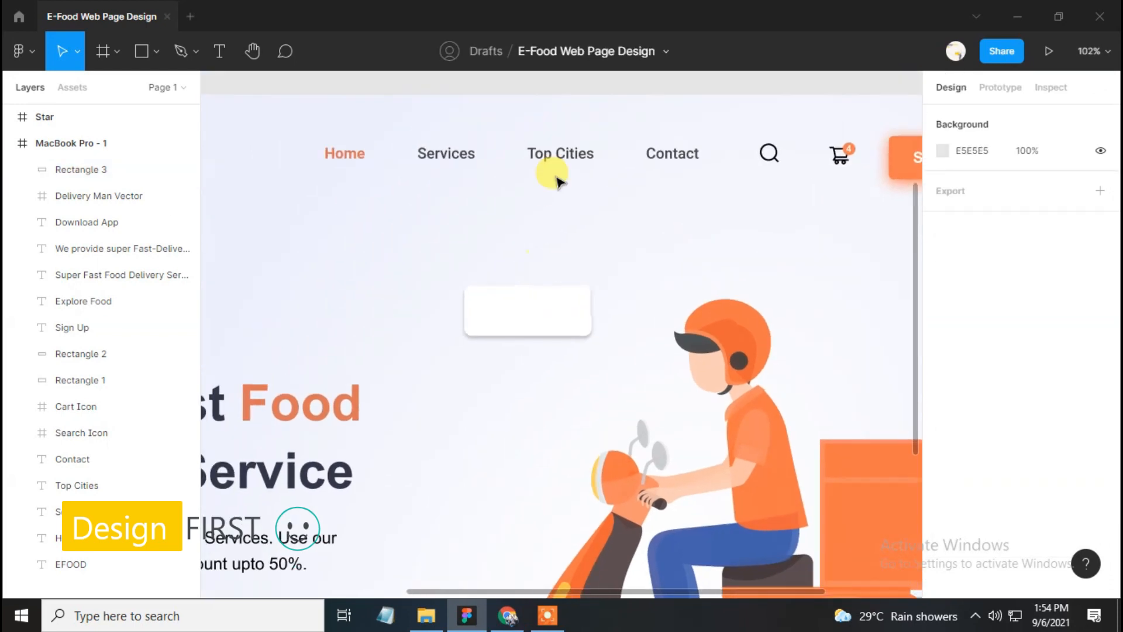
click(560, 153)
key(ctrl+d)
drag(561, 153, 520, 319)
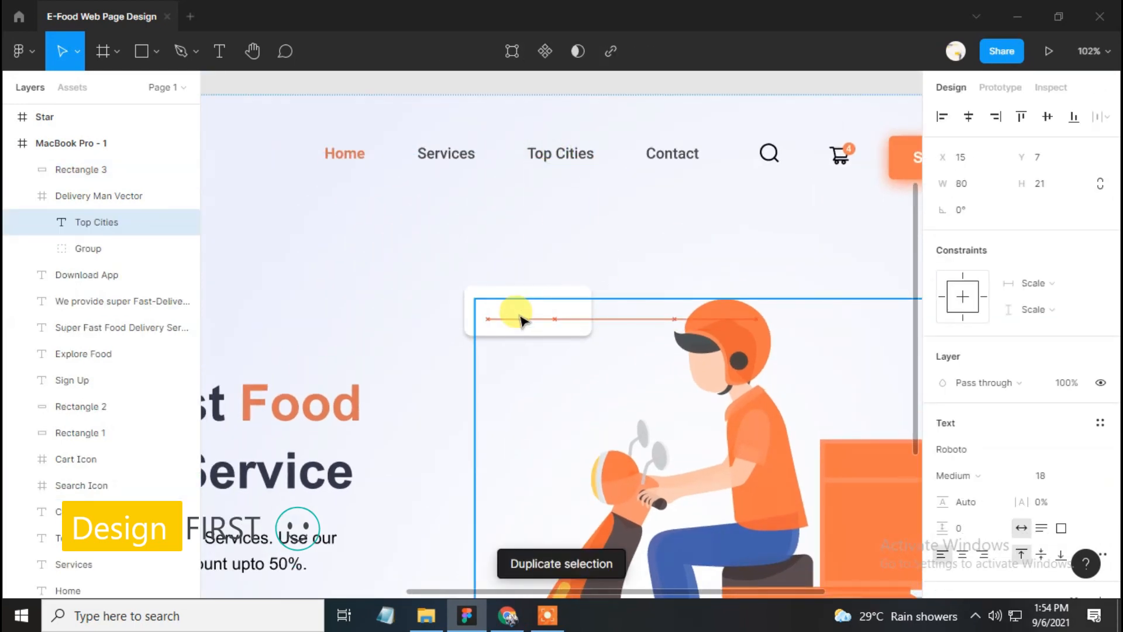
drag(76, 223, 104, 168)
Change the duplicated text on the card to Double Sandwich
scroll(517, 322, up, 1)
scroll(517, 322, up, 3)
double_click(529, 310)
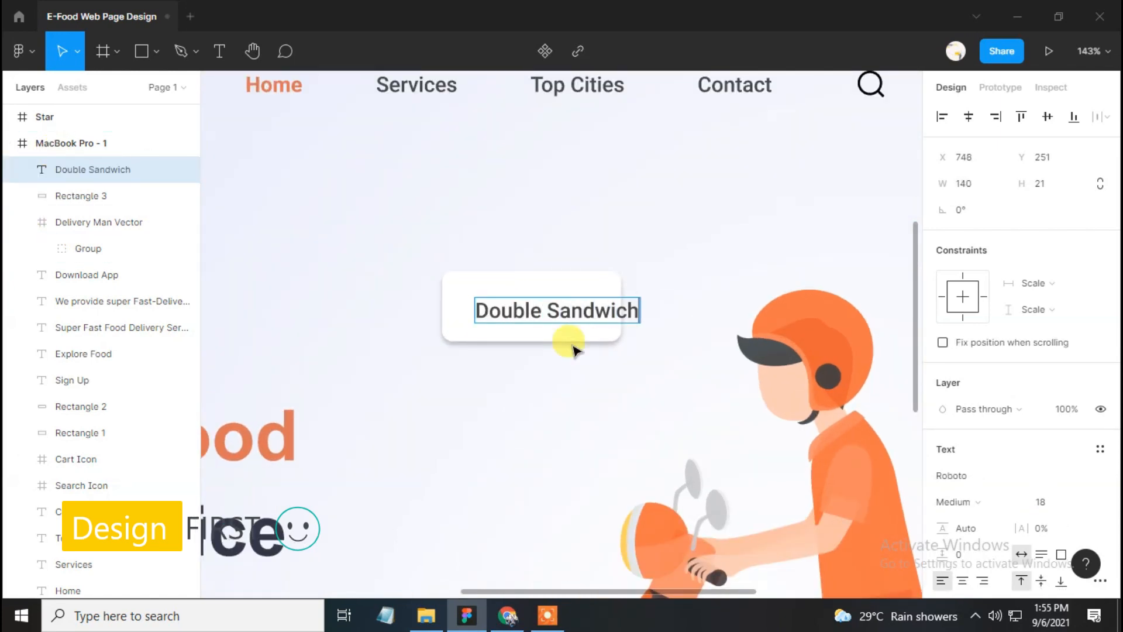
Set the Double Sandwich text to Regular weight and font size 14
scroll(953, 489, down, 3)
click(959, 420)
click(965, 376)
text(14)
key(Return)
Move the Double Sandwich text to the card's upper left area and fill it with 555555
drag(520, 313, 507, 296)
scroll(979, 426, down, 3)
click(976, 420)
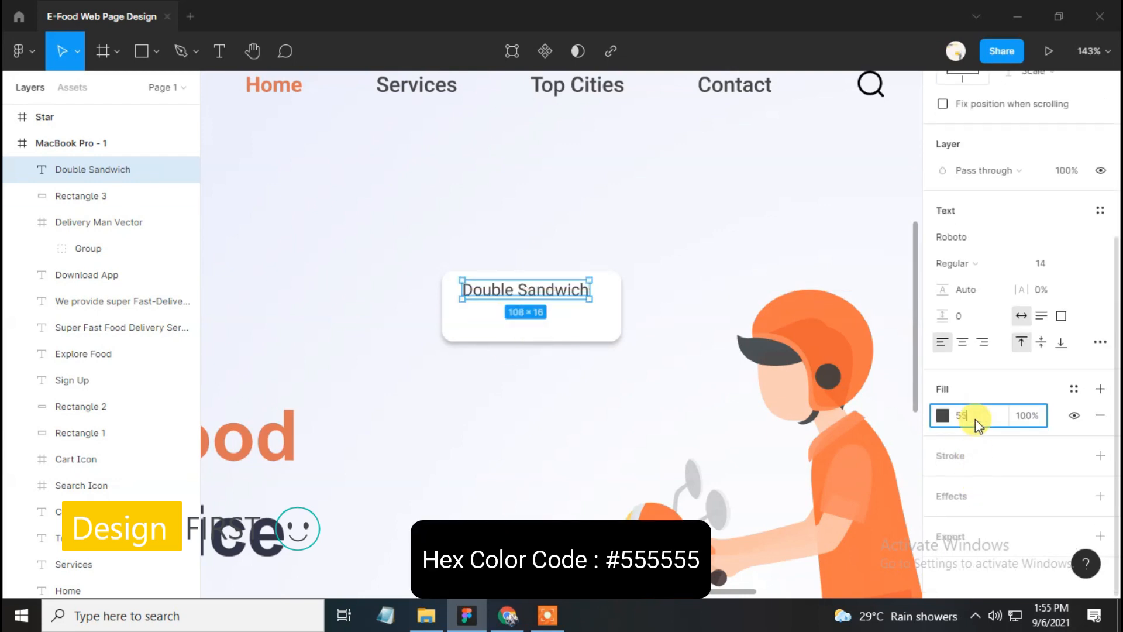
scroll(494, 269, up, 4)
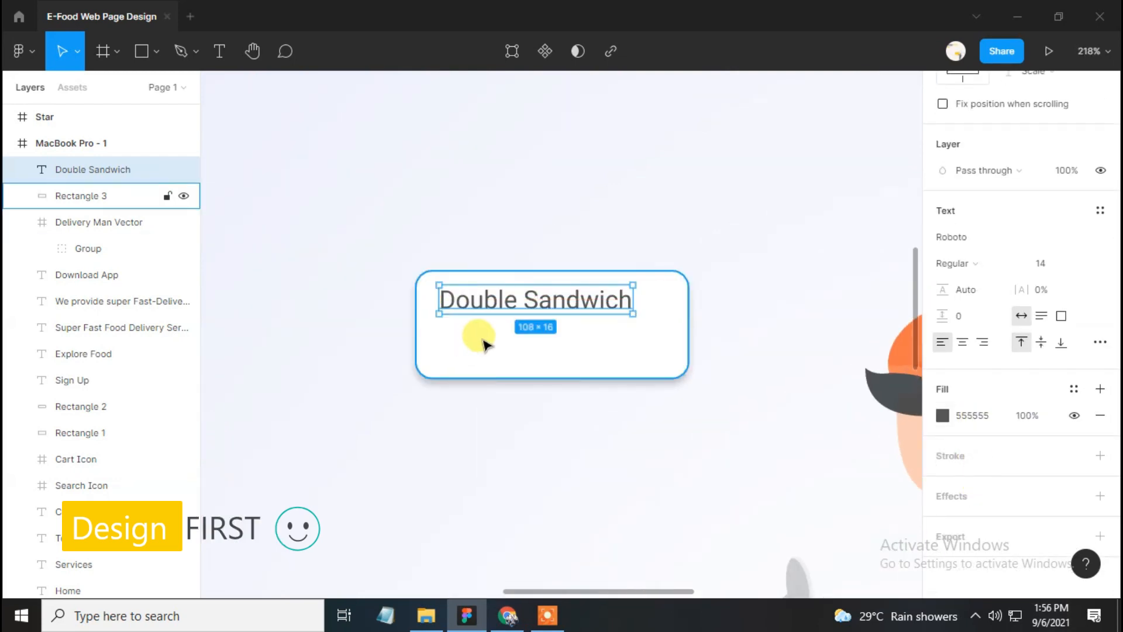
click(404, 262)
Move the Star frame onto the card beneath the start of Double Sandwich, with its layer above all others in MacBook Pro - 1
scroll(374, 258, down, 6)
drag(484, 165, 572, 524)
drag(654, 246, 495, 331)
scroll(486, 332, up, 6)
scroll(82, 234, up, 1)
click(41, 222)
click(41, 221)
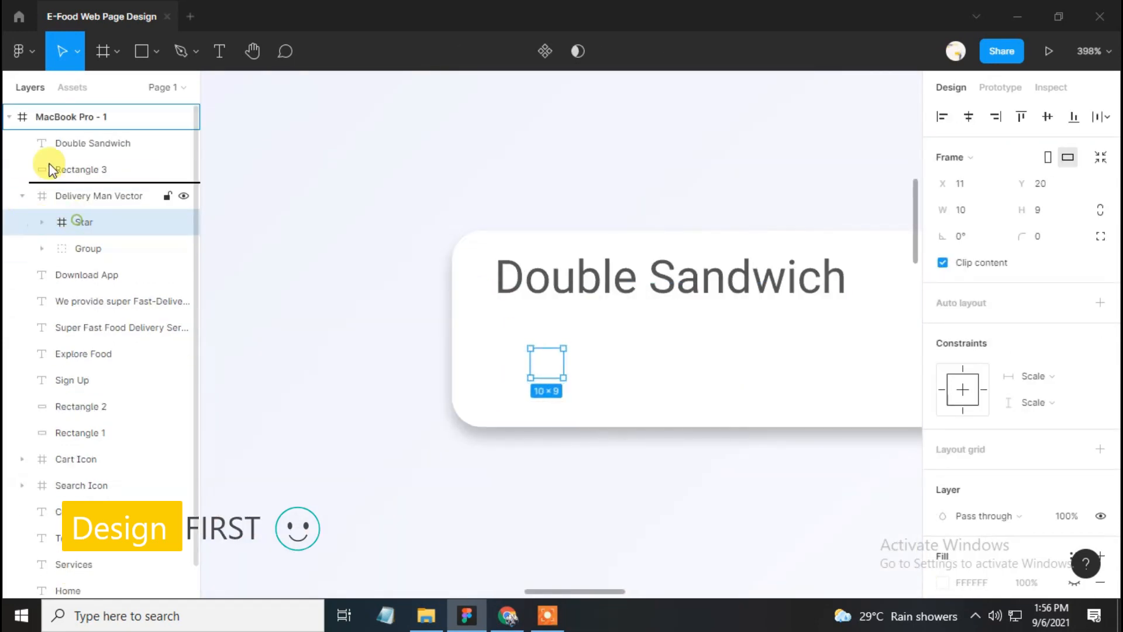
drag(76, 220, 78, 129)
drag(546, 362, 510, 325)
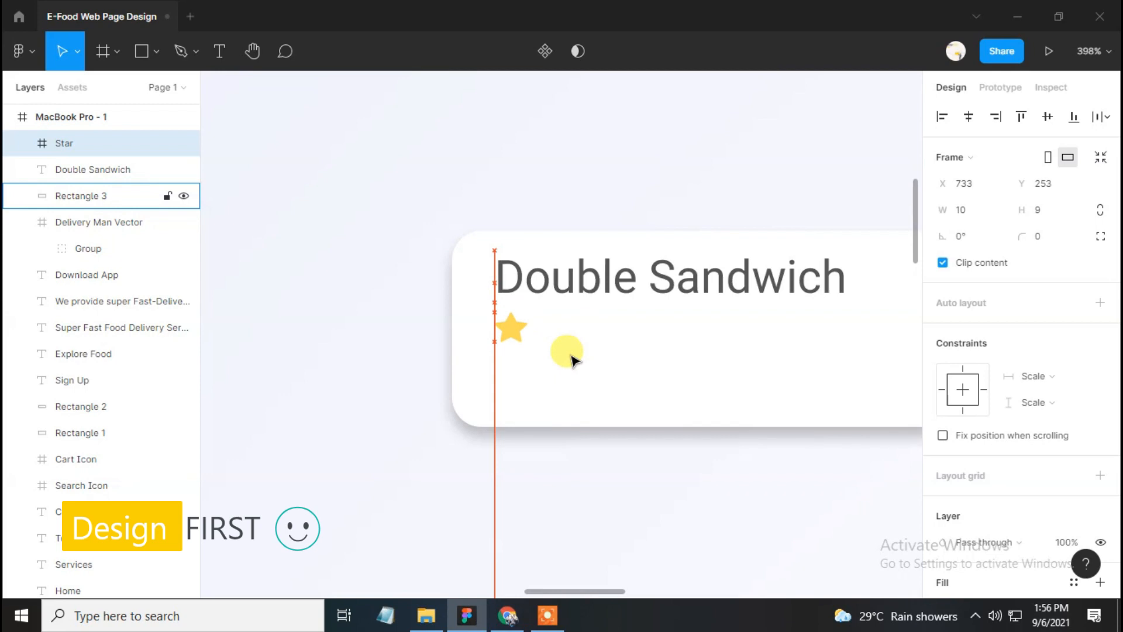
Duplicate the star to the right until five stars form a row with 2 px gaps
key(ctrl+d)
key(shift+Right)
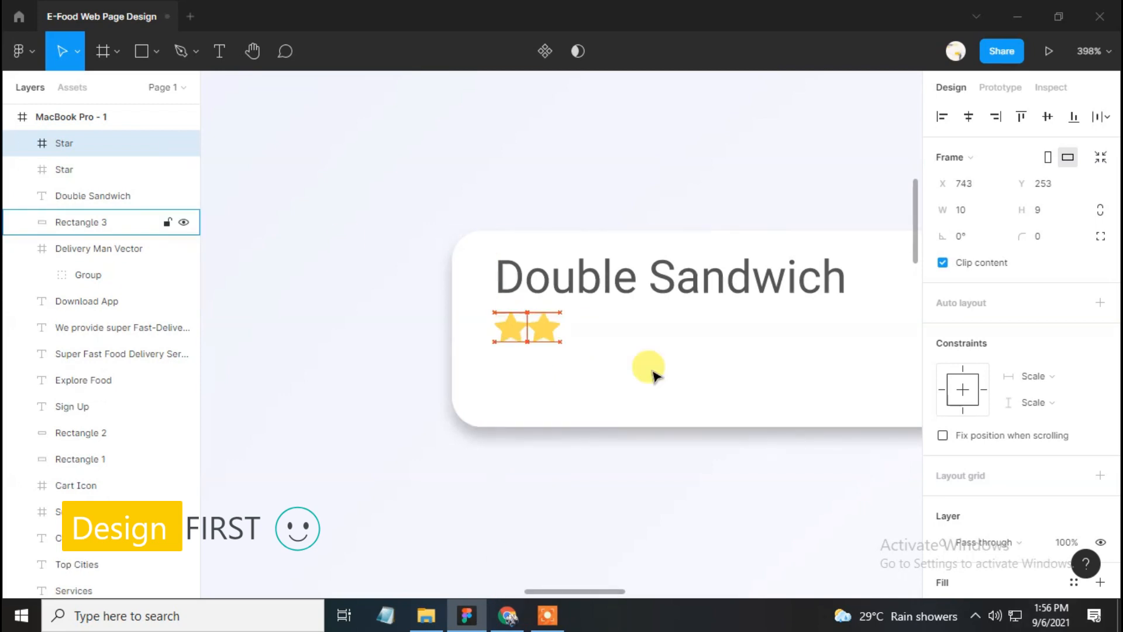
key(ctrl+d)
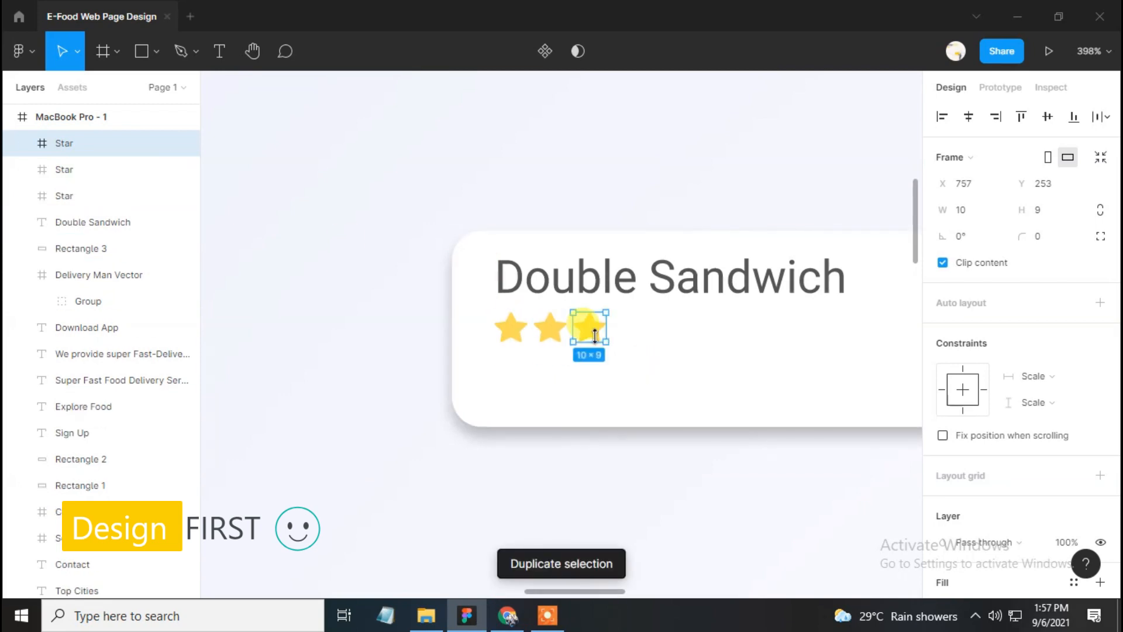
key(ctrl+d)
key(ctrl+d)
Nudge all five stars together down by 1 px
shift+click(617, 334)
shift+click(594, 334)
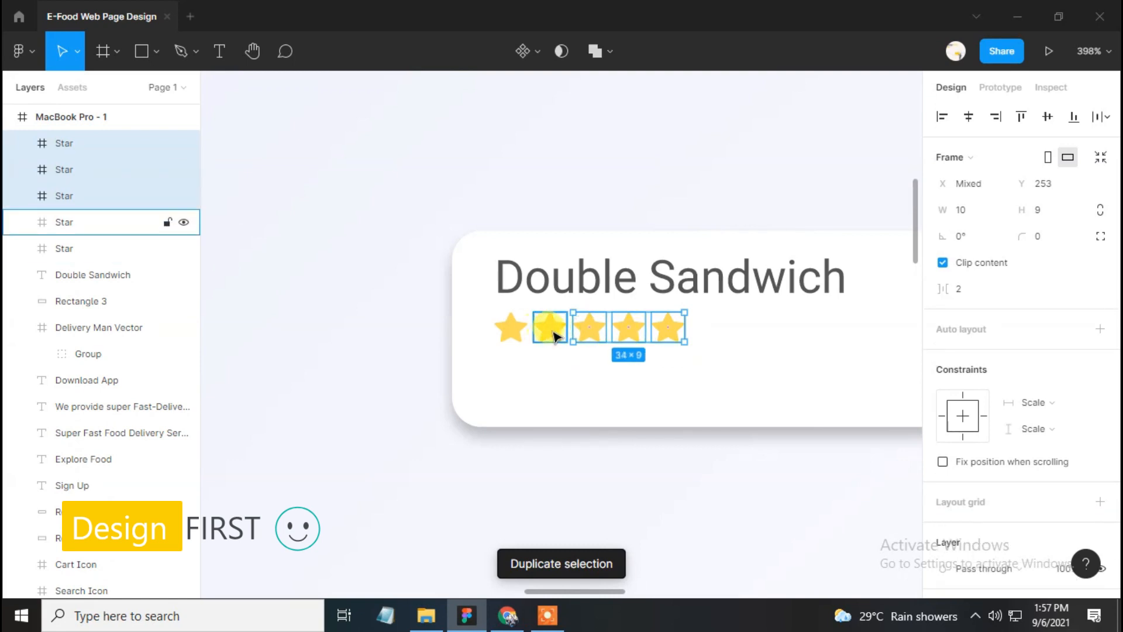
shift+click(555, 335)
shift+click(523, 334)
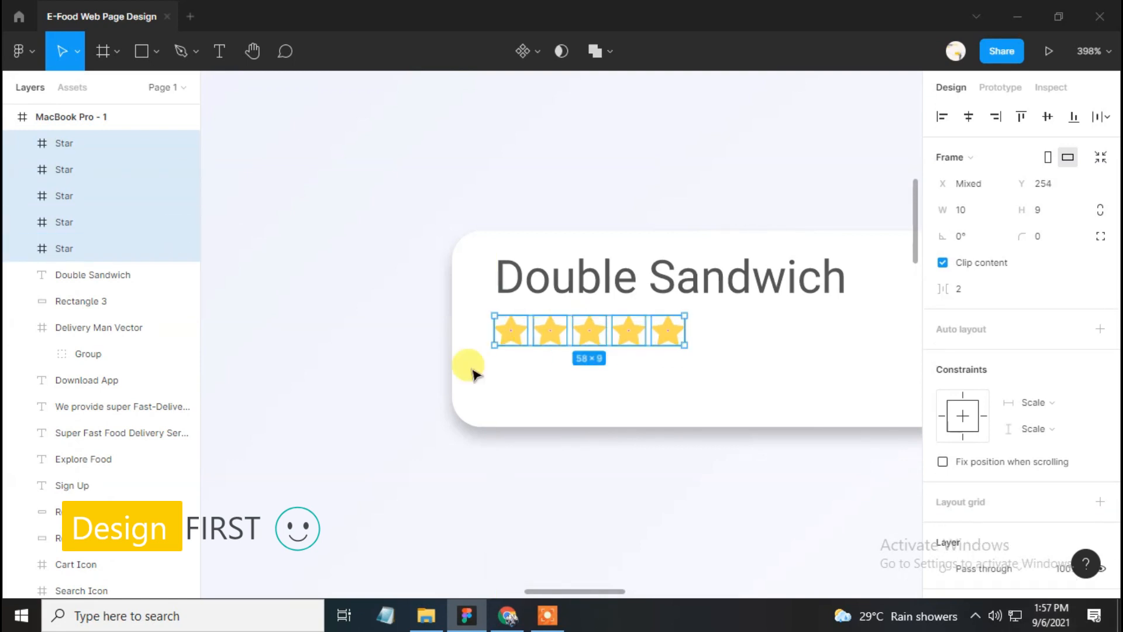
click(422, 351)
Duplicate the Double Sandwich text below the stars and change the copy to $7.50
click(591, 272)
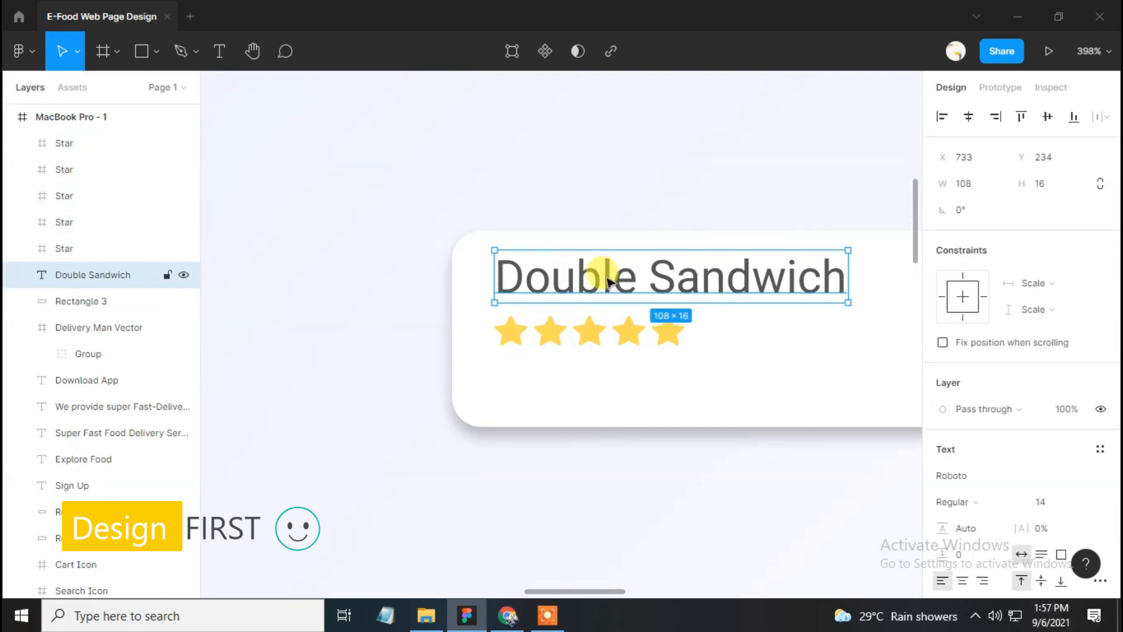
key(ctrl+d)
drag(653, 295, 658, 395)
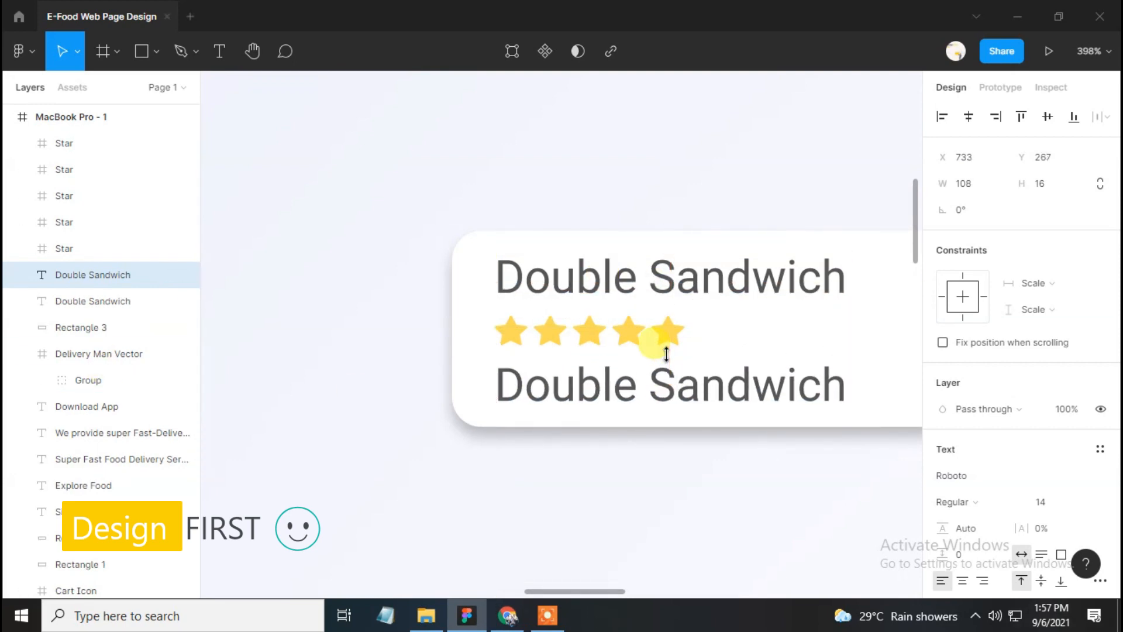
double_click(668, 355)
text($7.50)
key(Escape)
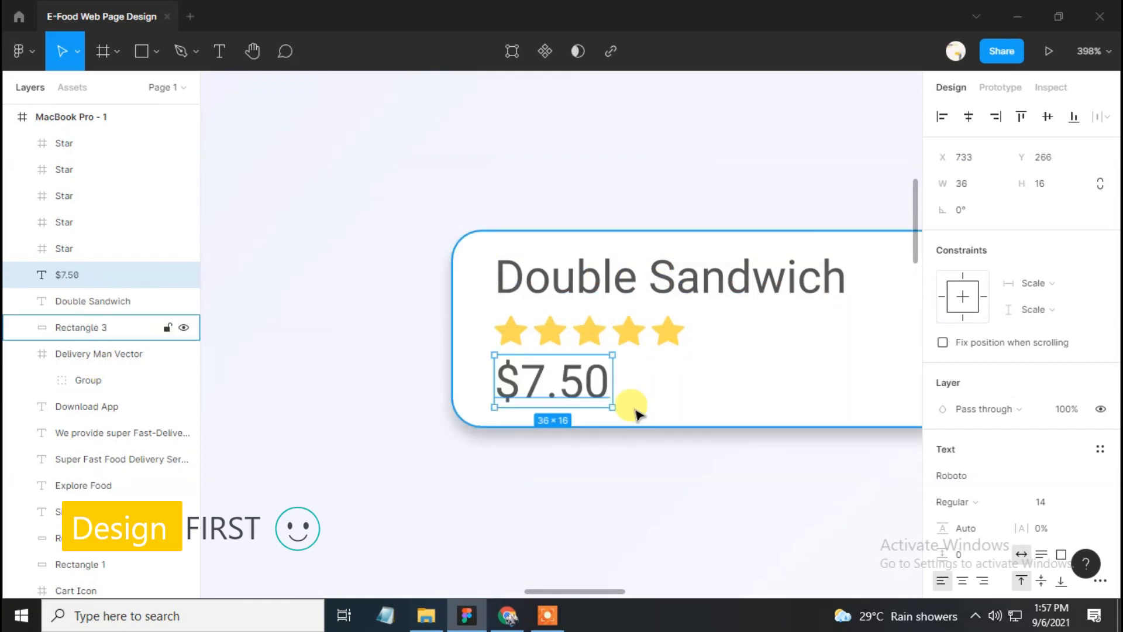
Set the price's dollar sign to Medium weight and the digits 7.50 to Bold
scroll(1048, 497, down, 3)
double_click(514, 381)
drag(476, 364, 521, 380)
click(974, 337)
click(974, 356)
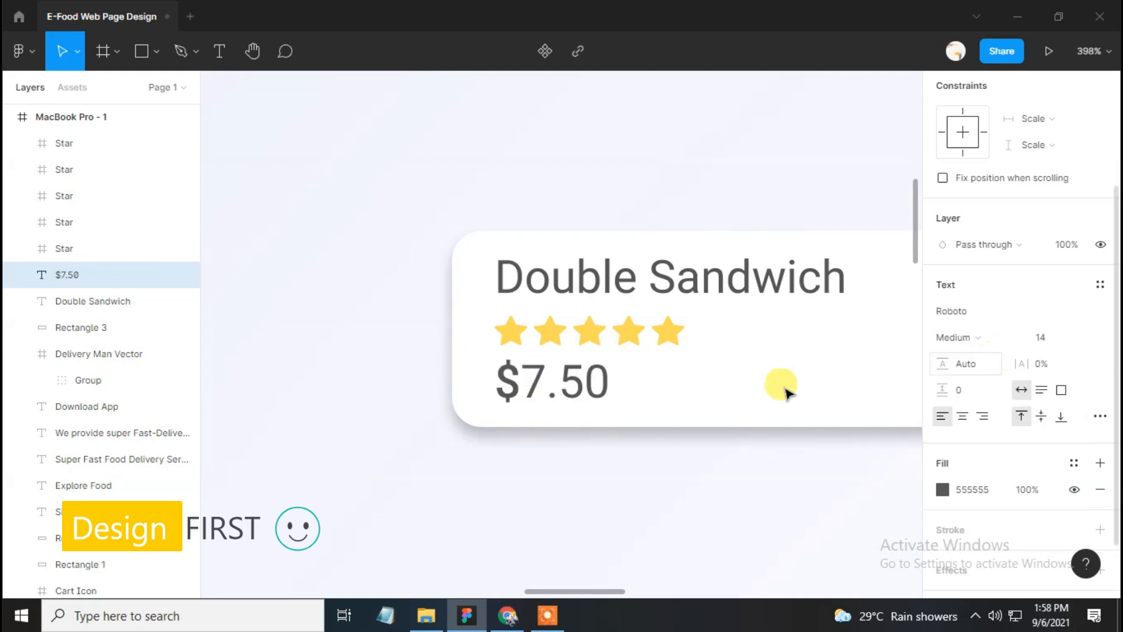
drag(530, 380, 612, 383)
click(989, 337)
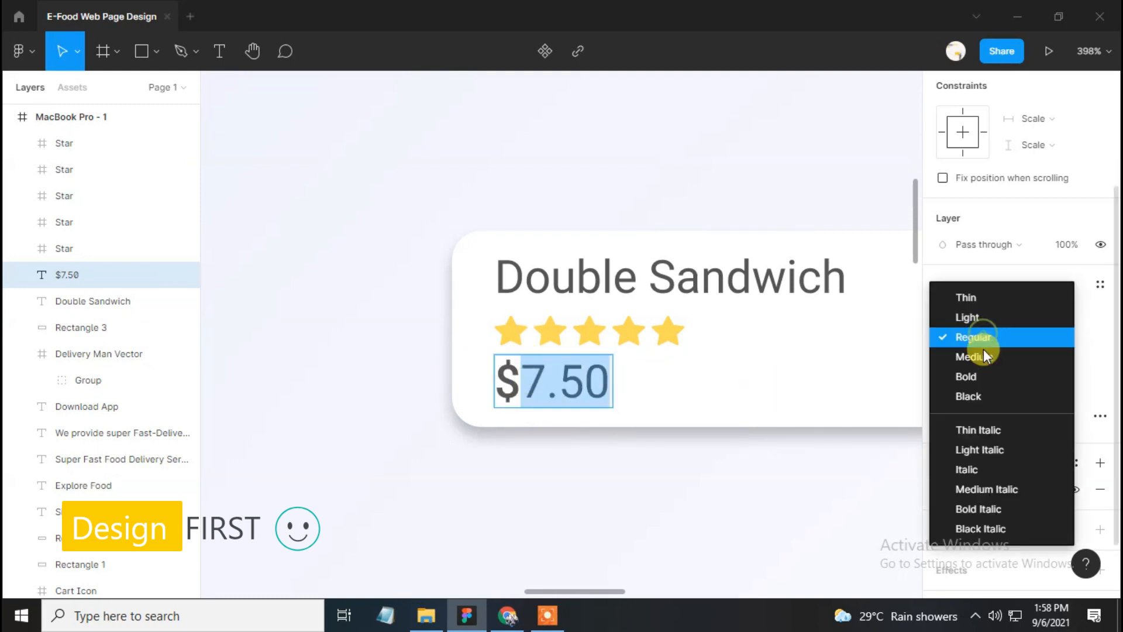
click(978, 376)
scroll(455, 329, down, 5)
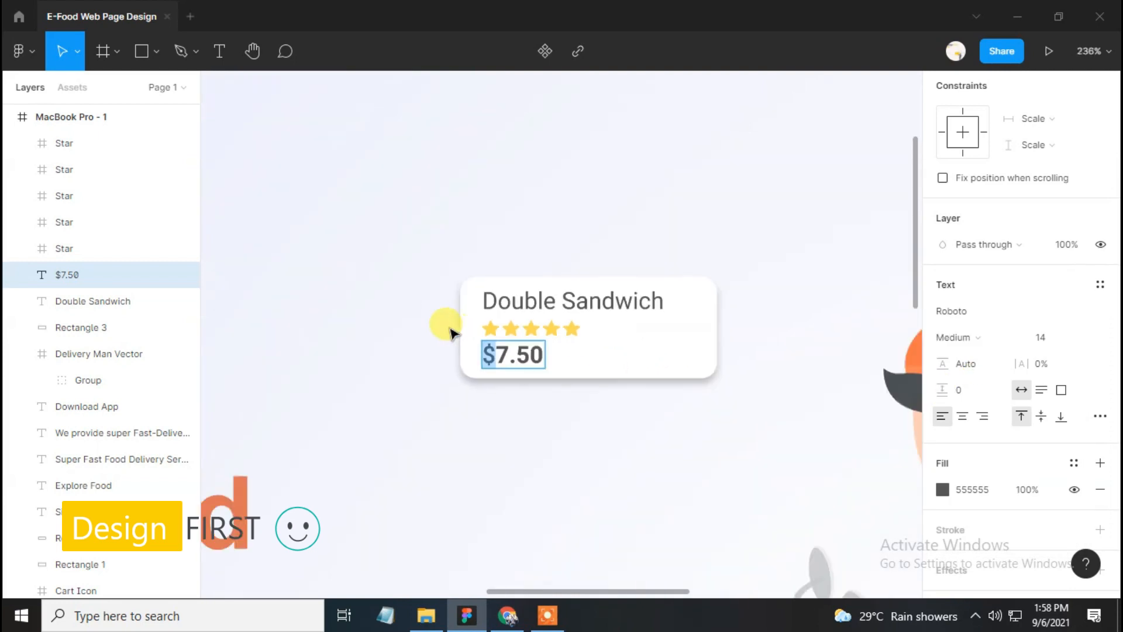
Color the dollar sign with the orange sampled from the heading's word Food, and the digits 7.50 with 101010
click(942, 490)
click(748, 415)
click(258, 494)
click(748, 415)
click(275, 366)
drag(486, 267, 531, 268)
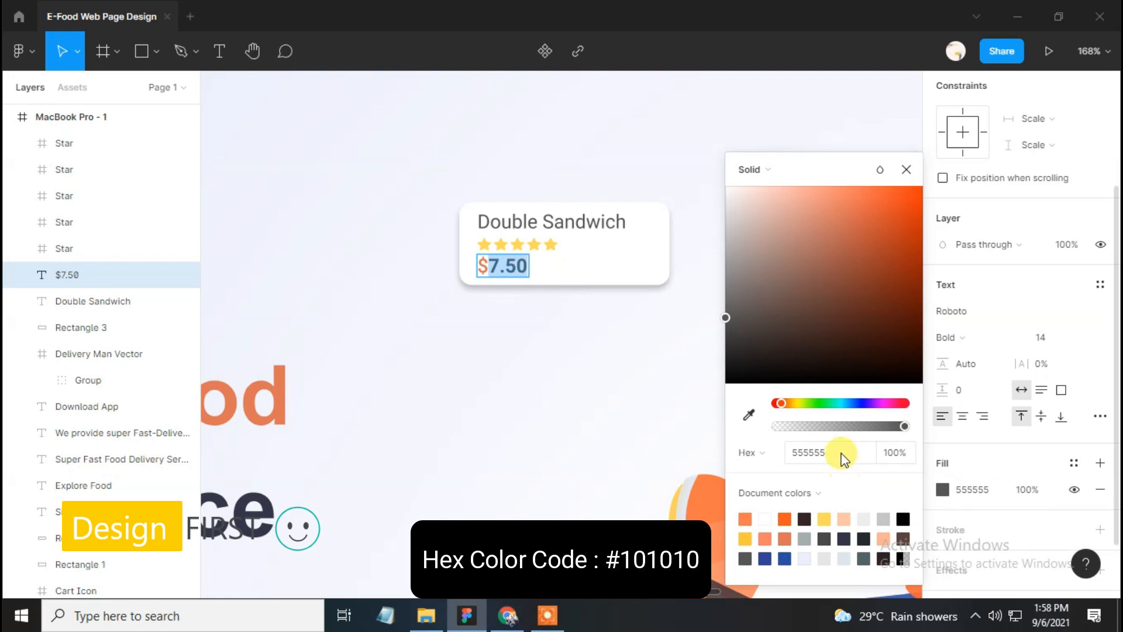
Reduce the dollar sign's font size and enlarge the digits 7.50
click(497, 268)
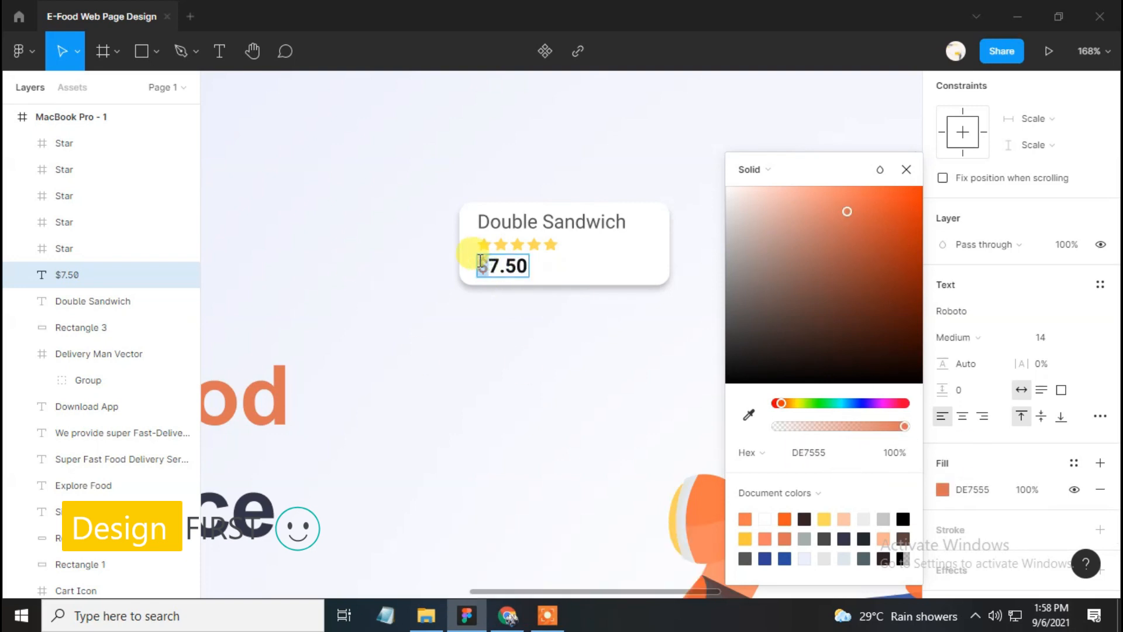
click(1047, 338)
drag(487, 267, 533, 264)
click(1059, 344)
scroll(484, 264, up, 2)
Insert a space between the dollar sign and 7.50, and nudge the price text up
click(486, 269)
key(Escape)
key(Up)
click(352, 320)
Group the five stars, and shift the star group and the price text up slightly
scroll(451, 264, up, 2)
drag(507, 297, 659, 301)
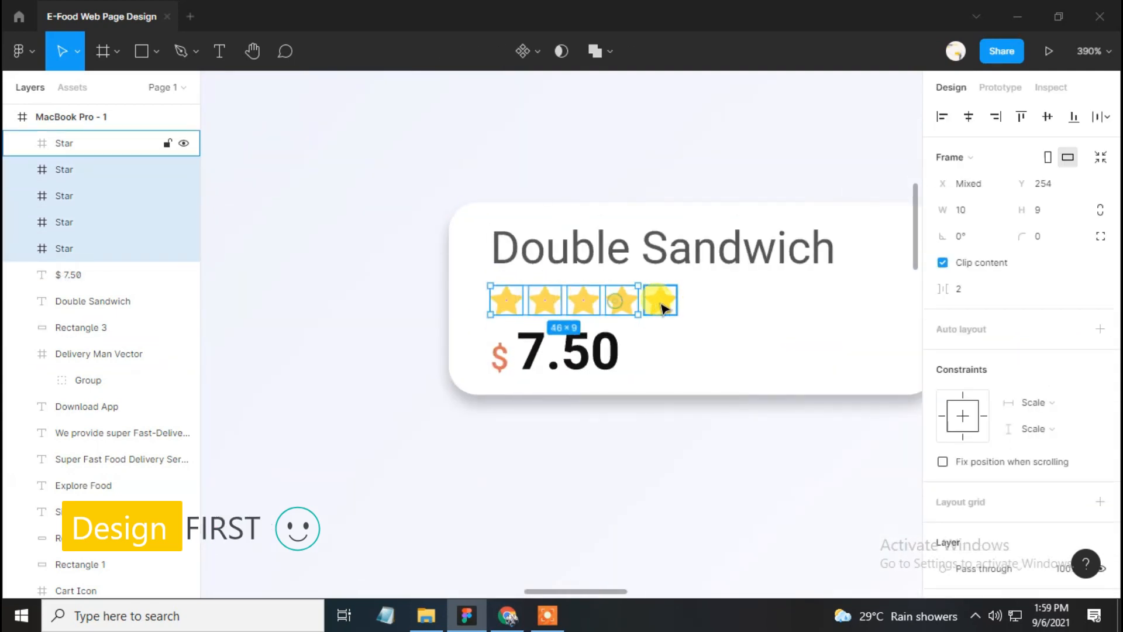
right_click(617, 305)
click(654, 262)
click(557, 351)
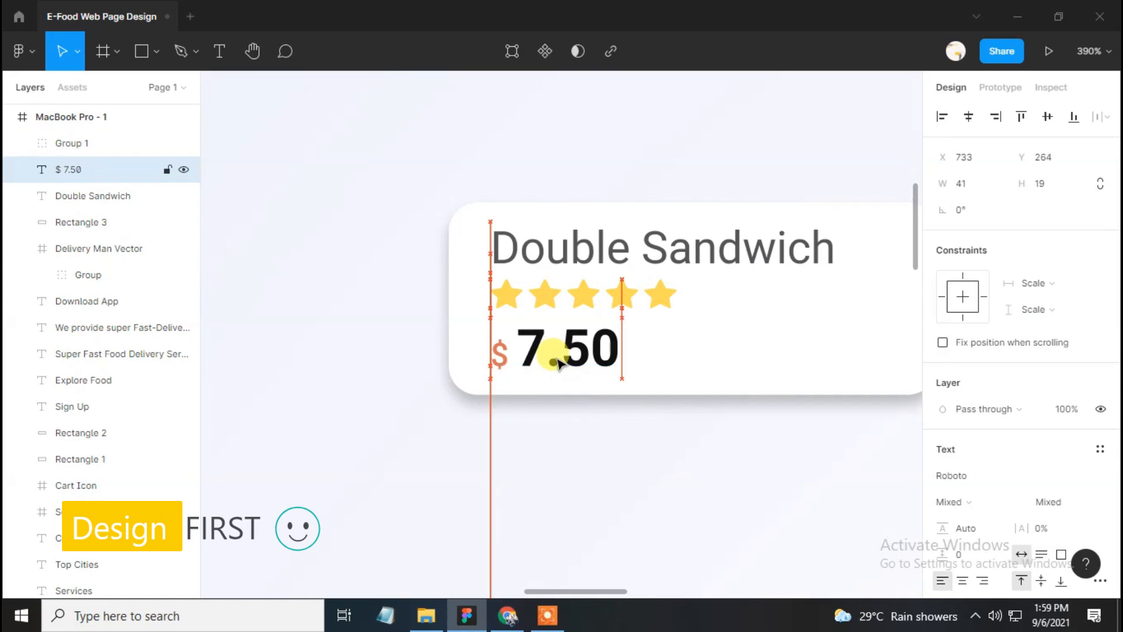
key(Escape)
Open the presentation preview of the MacBook Pro - 1 frame
scroll(394, 351, down, 8)
drag(427, 360, 473, 355)
scroll(458, 350, down, 1)
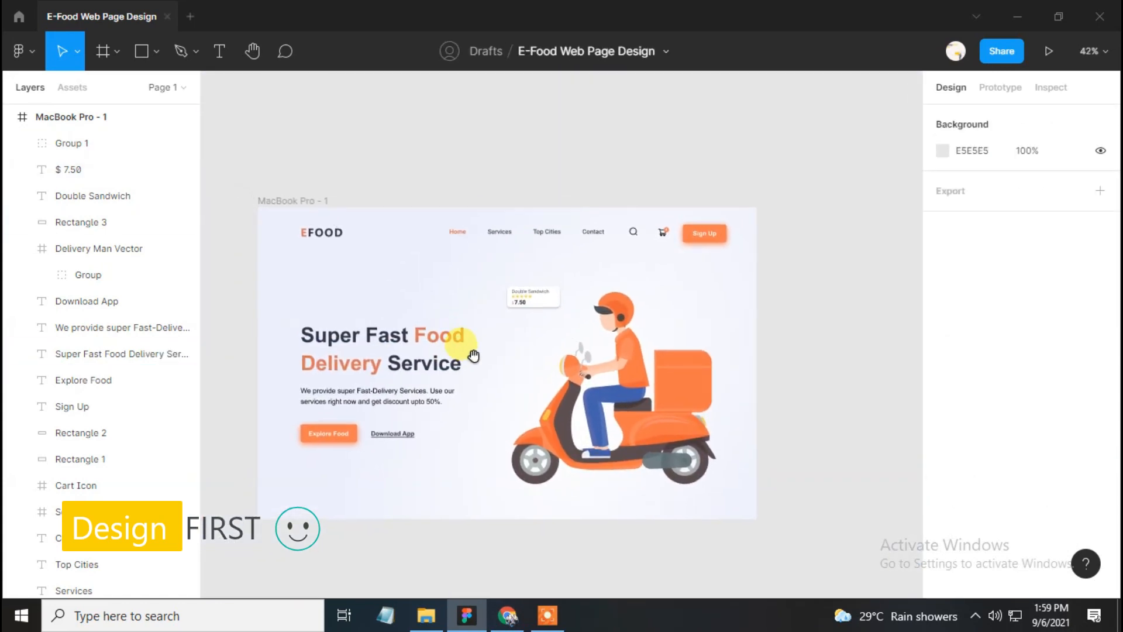
click(295, 200)
click(1048, 50)
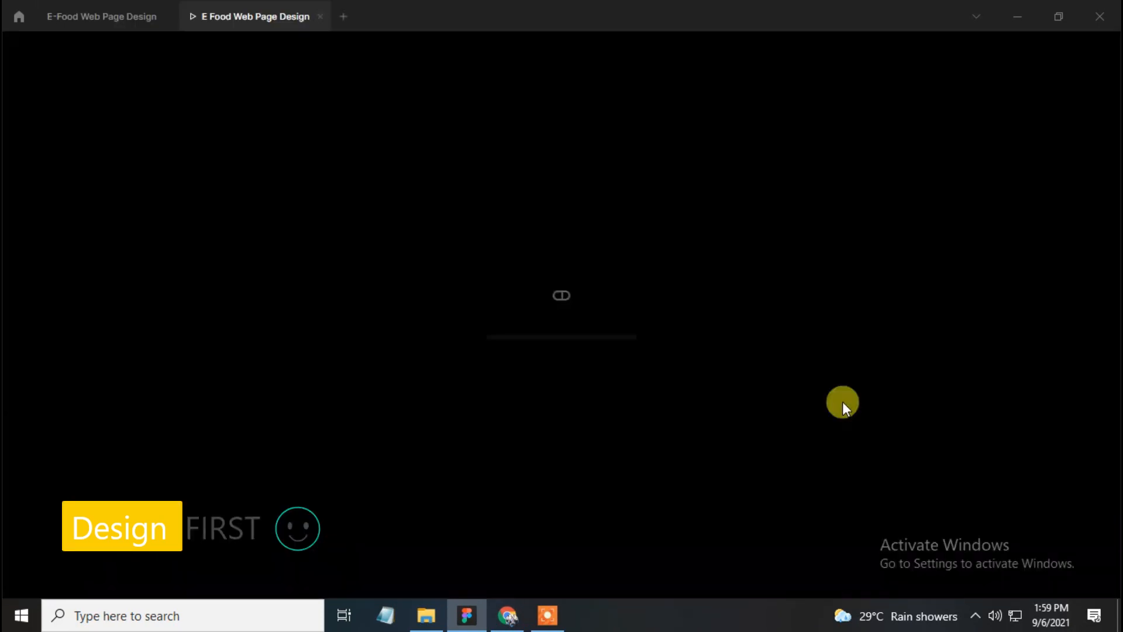